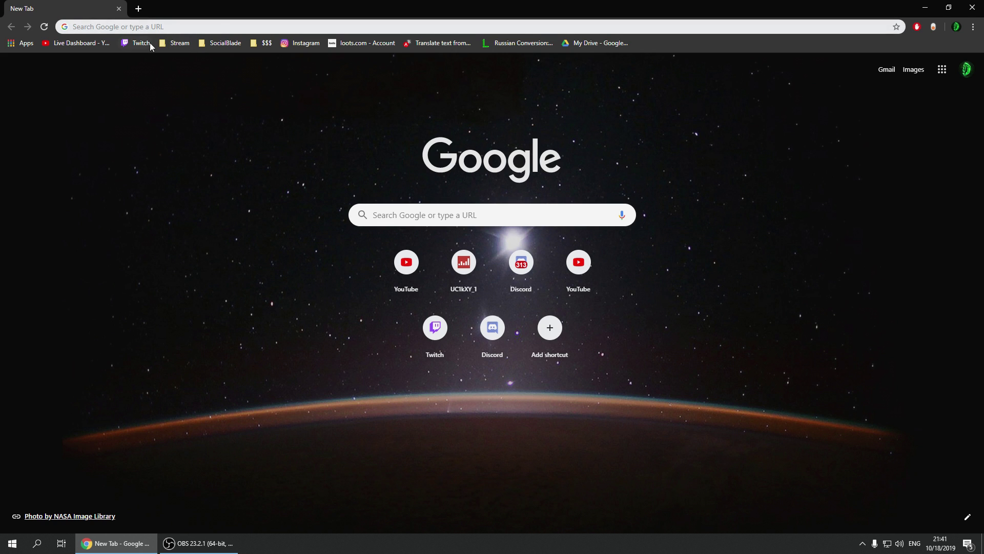
Open the lifeafter.game website in the browser
{"action": "left_click", "coordinate": [159, 30]}
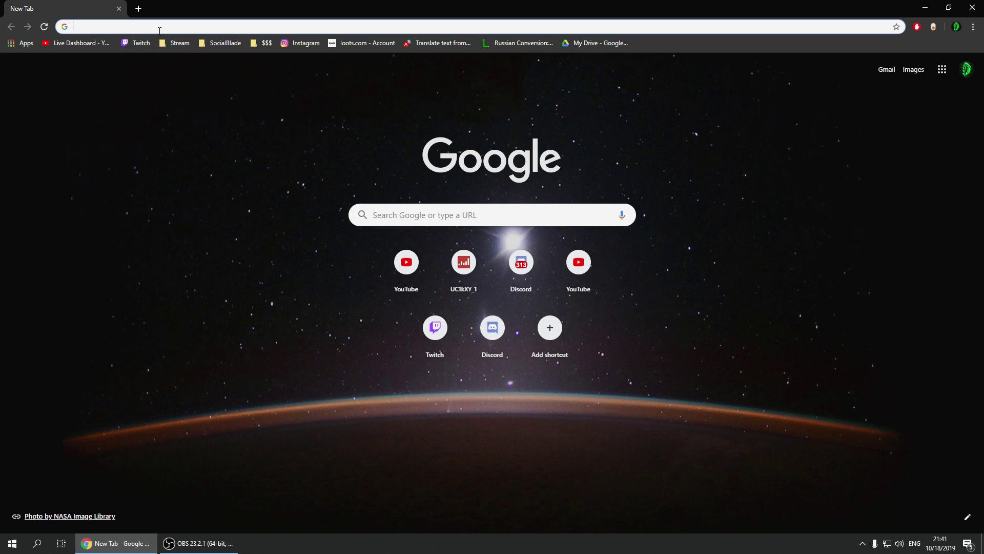
{"action": "type", "text": "lifeafter.game"}
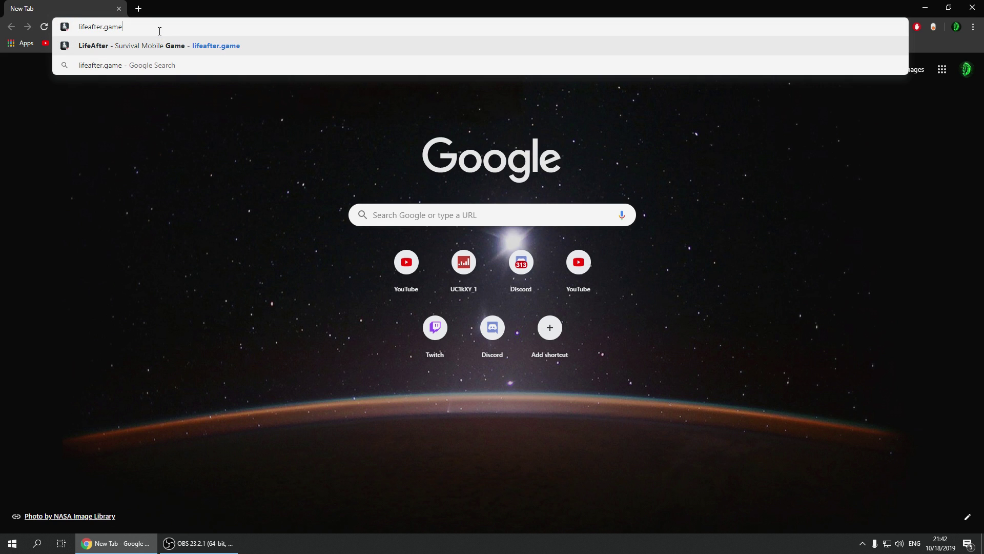
{"action": "key", "text": "Return"}
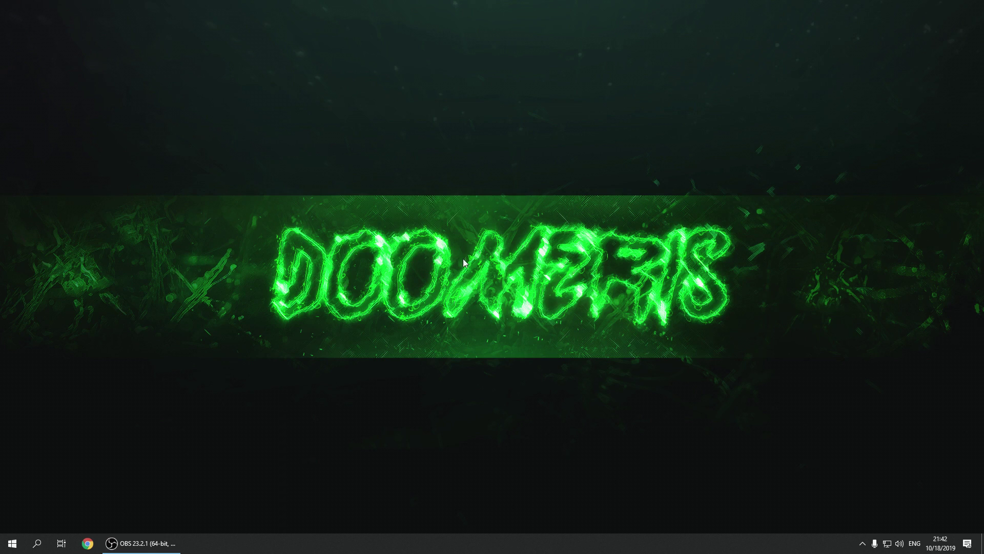
{"action": "key", "text": "super"}
{"action": "type", "text": "lifeaf"}
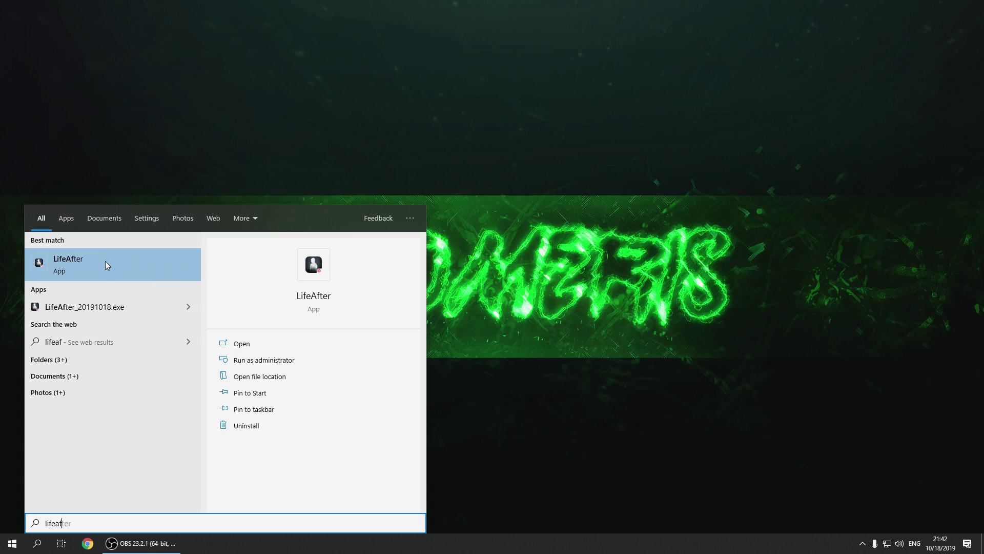
{"action": "left_click", "coordinate": [90, 305]}
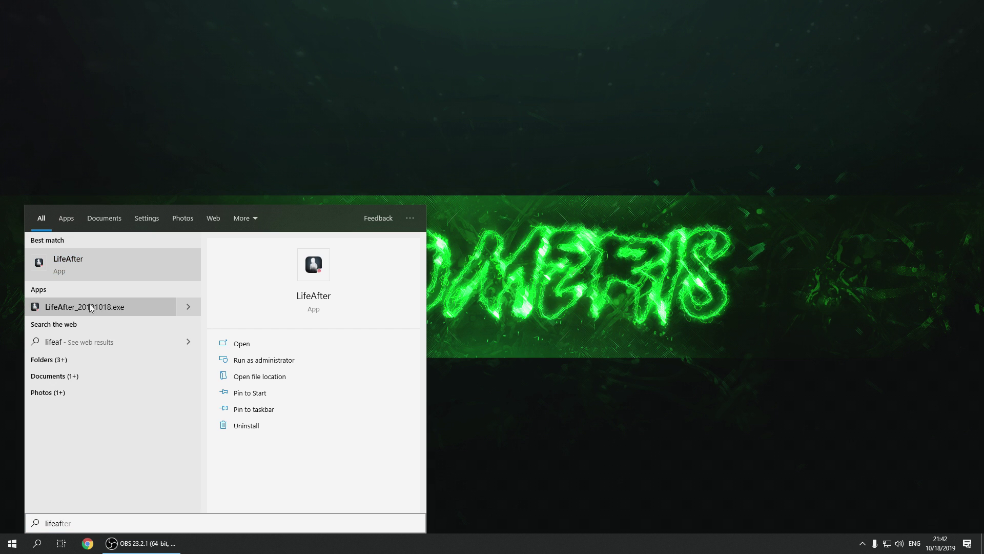
{"action": "right_click", "coordinate": [90, 307]}
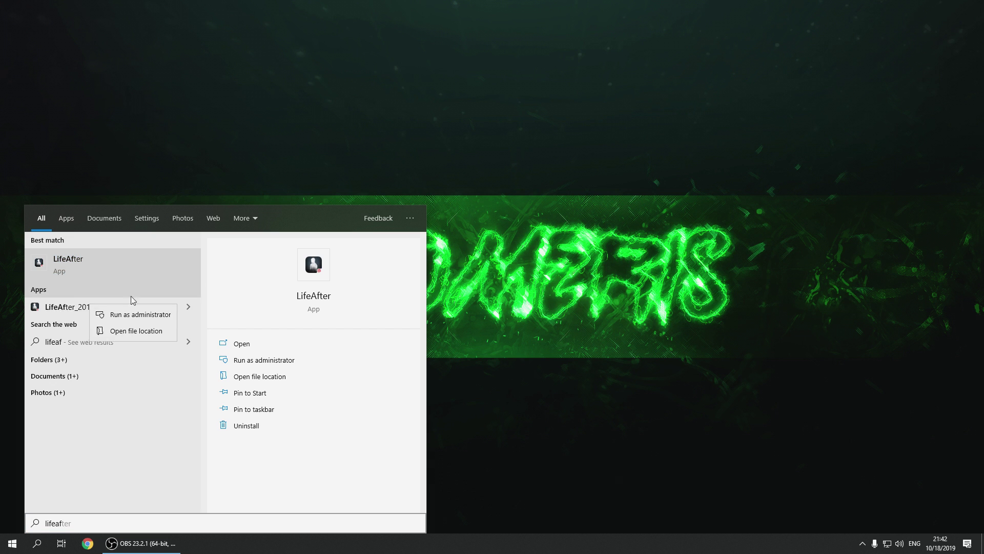
{"action": "left_click", "coordinate": [459, 331]}
{"action": "key", "text": "super"}
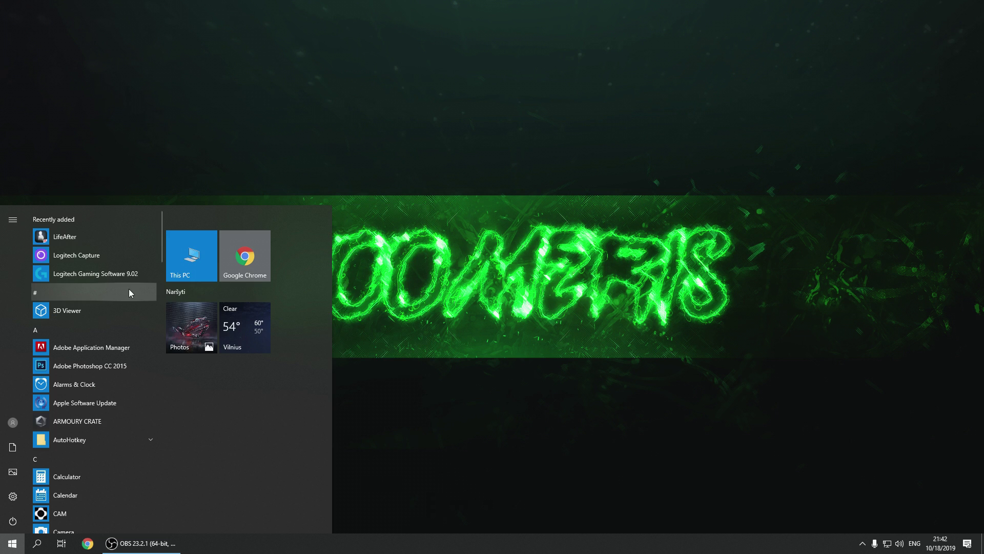
{"action": "right_click", "coordinate": [72, 237]}
{"action": "mouse_move", "coordinate": [110, 256]}
{"action": "left_click", "coordinate": [241, 294]}
Search for lifeafter, open the LifeAfter app's file location, and try to move its shortcut to the desktop
{"action": "type", "text": "lifeafter"}
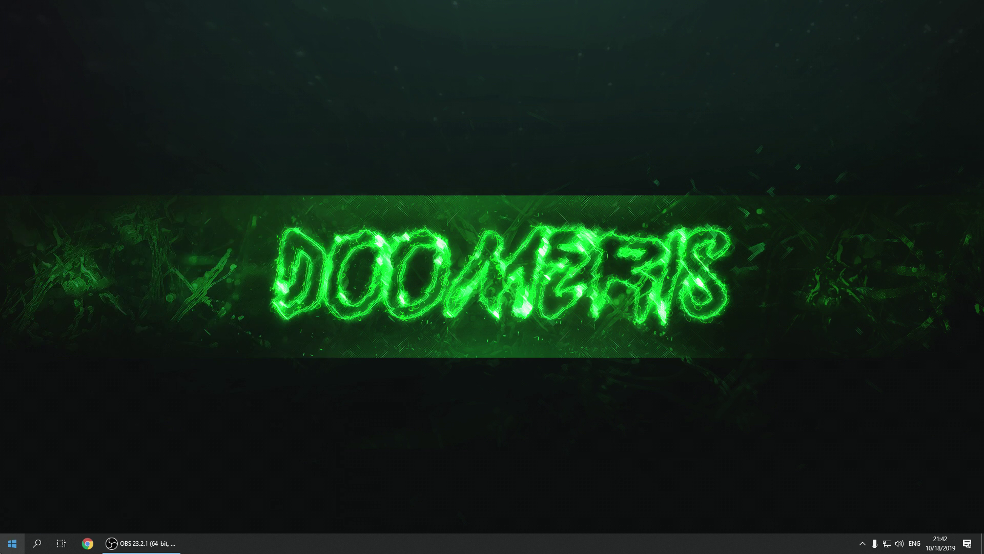
{"action": "right_click", "coordinate": [104, 263]}
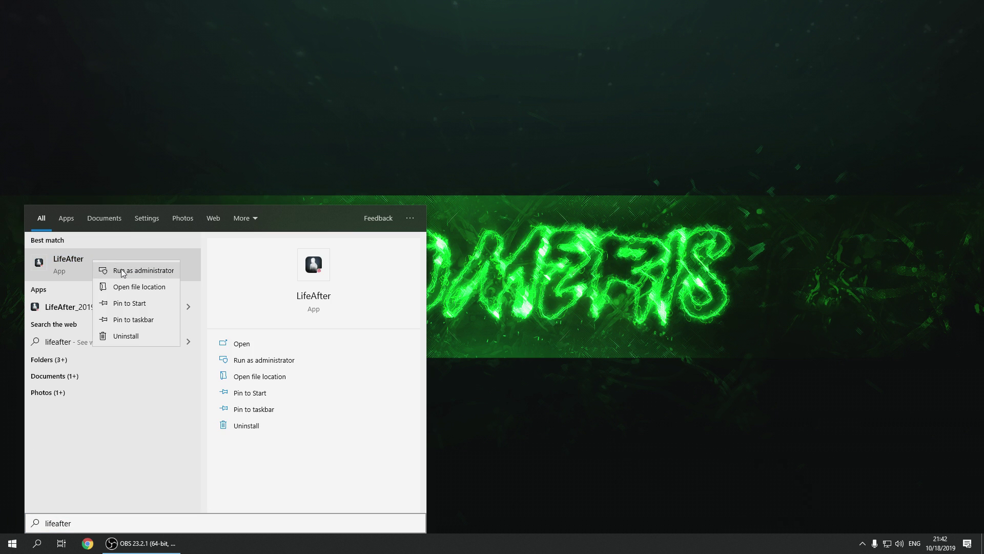
{"action": "left_click", "coordinate": [137, 287]}
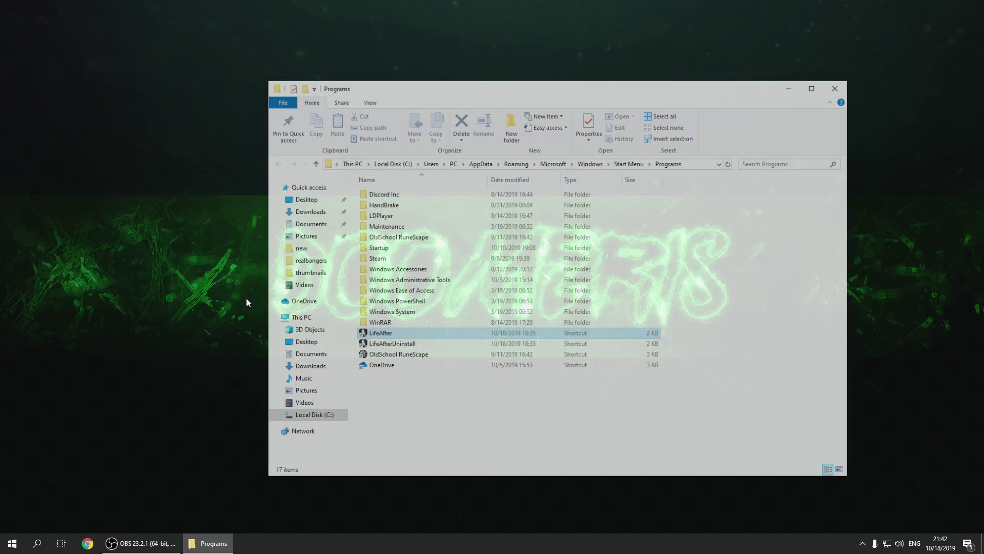
{"action": "left_click_drag", "start_coordinate": [379, 333], "coordinate": [219, 309]}
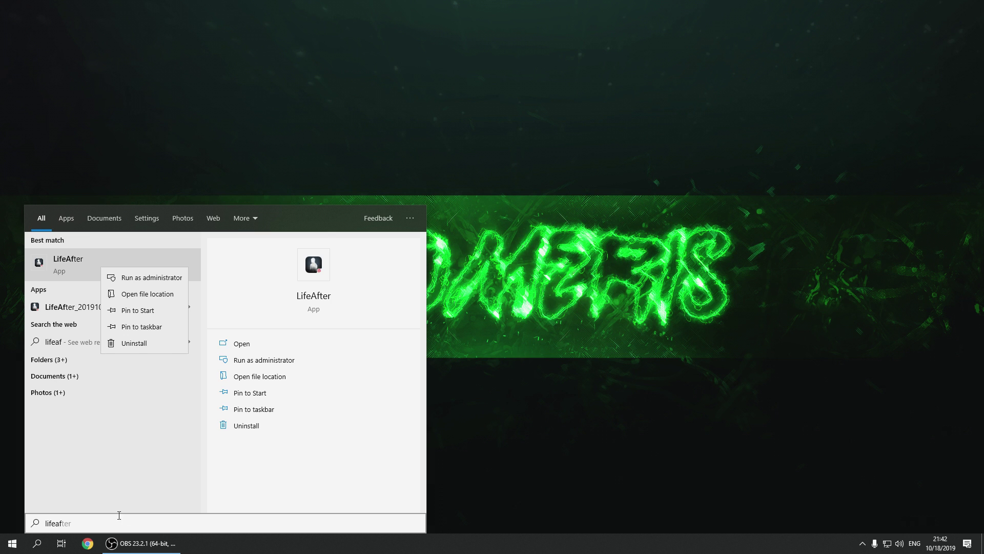
Search Windows for region and open the Region settings
{"action": "key", "text": "Escape"}
{"action": "key", "text": "ctrl+a"}
{"action": "type", "text": "region"}
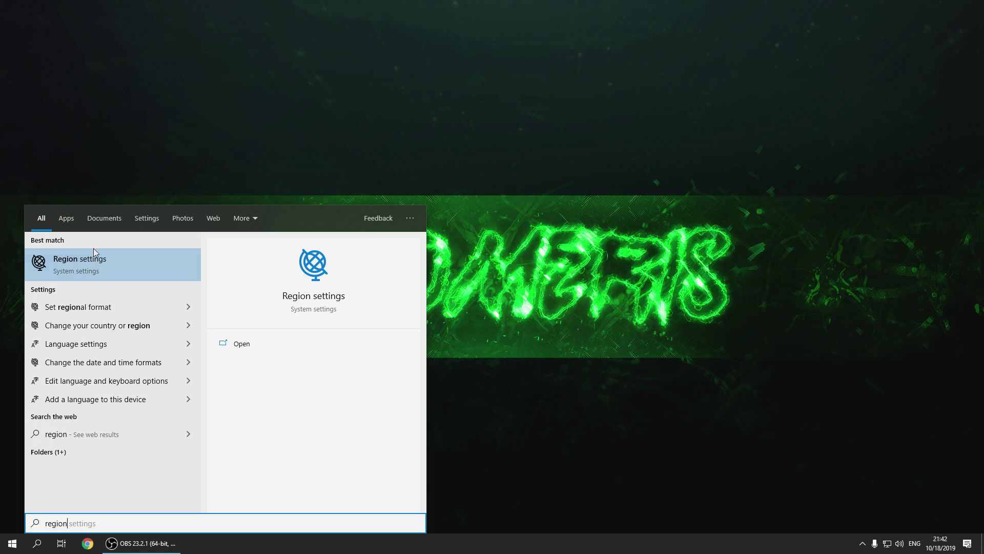
{"action": "left_click", "coordinate": [90, 265]}
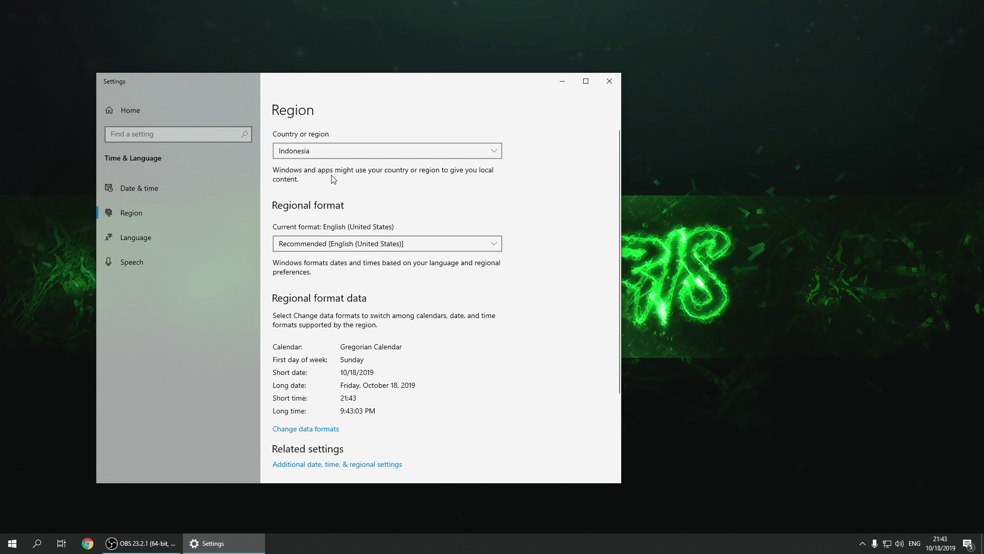
Set the Windows country or region to United States
{"action": "left_click", "coordinate": [308, 157]}
{"action": "left_click", "coordinate": [308, 157]}
{"action": "left_click", "coordinate": [358, 149]}
{"action": "left_click", "coordinate": [308, 149]}
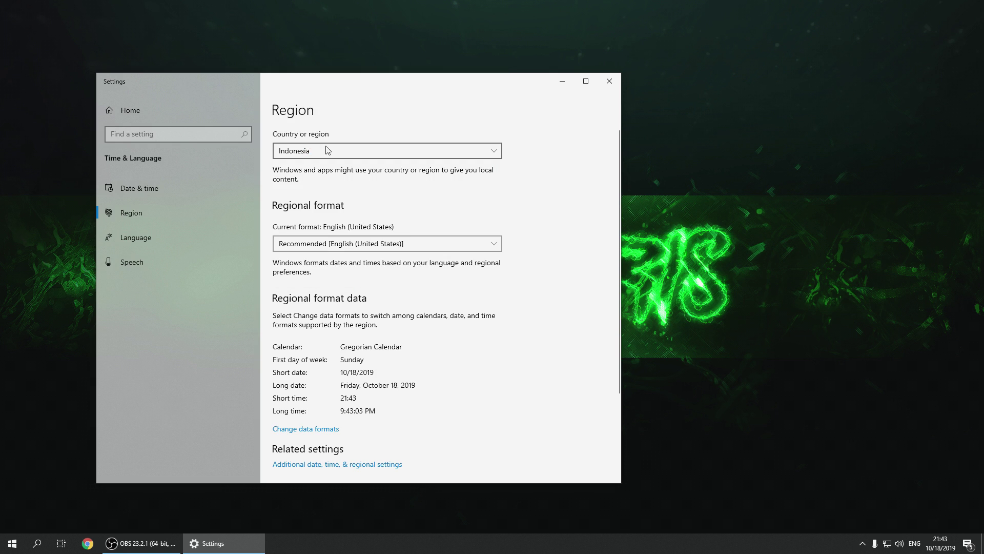
{"action": "left_click", "coordinate": [333, 154]}
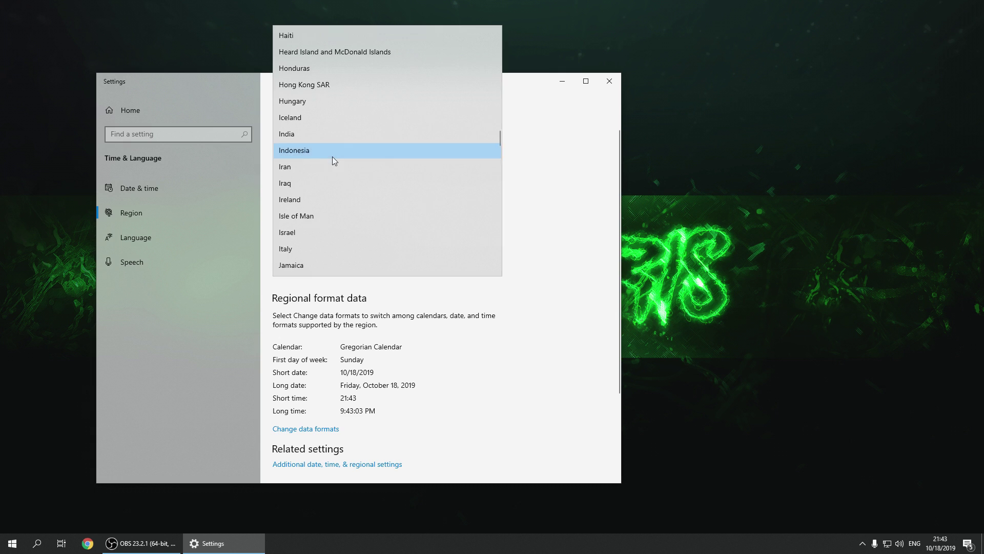
{"action": "scroll", "coordinate": [323, 159], "scroll_direction": "up", "scroll_amount": 8}
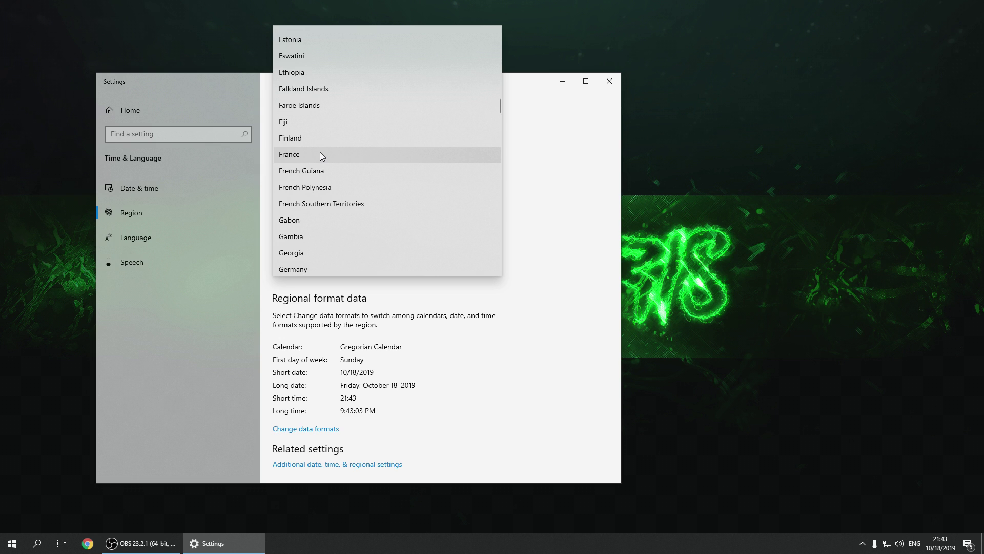
{"action": "scroll", "coordinate": [320, 152], "scroll_direction": "down", "scroll_amount": 18}
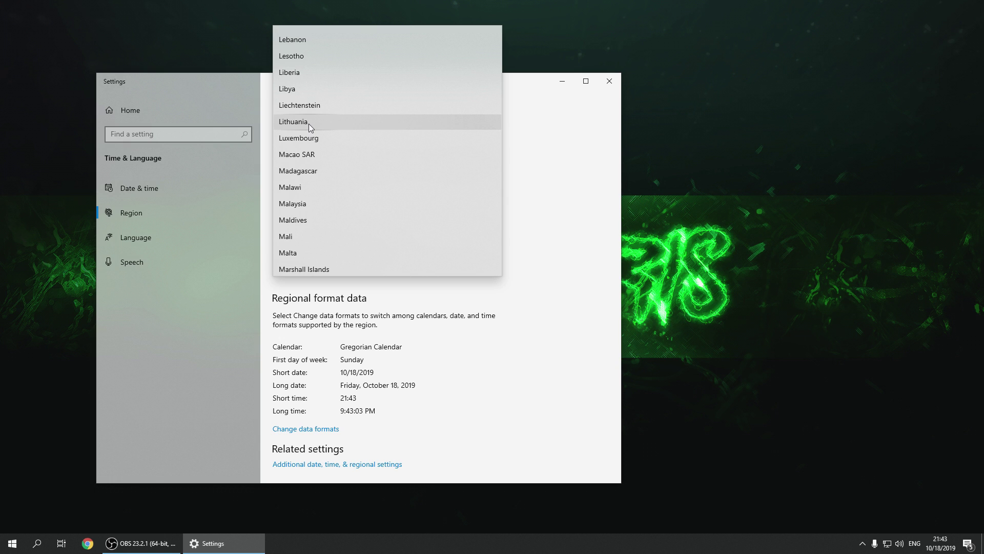
{"action": "scroll", "coordinate": [311, 126], "scroll_direction": "down", "scroll_amount": 14}
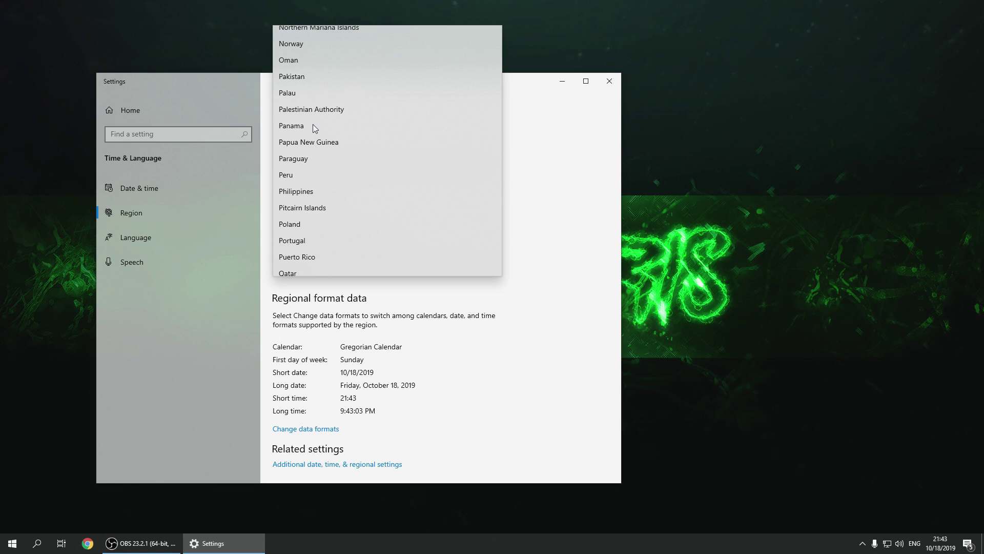
{"action": "scroll", "coordinate": [314, 128], "scroll_direction": "down", "scroll_amount": 18}
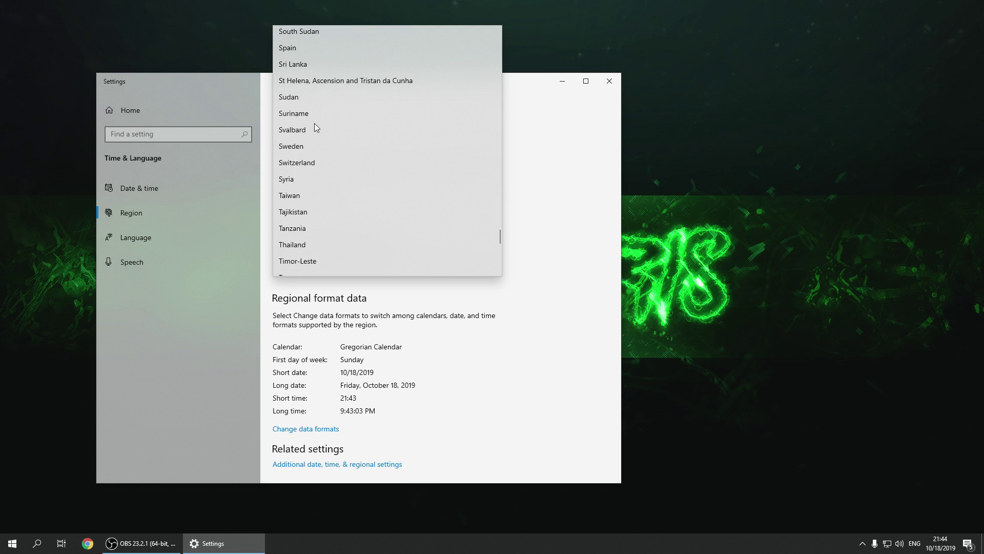
{"action": "scroll", "coordinate": [315, 125], "scroll_direction": "down", "scroll_amount": 1}
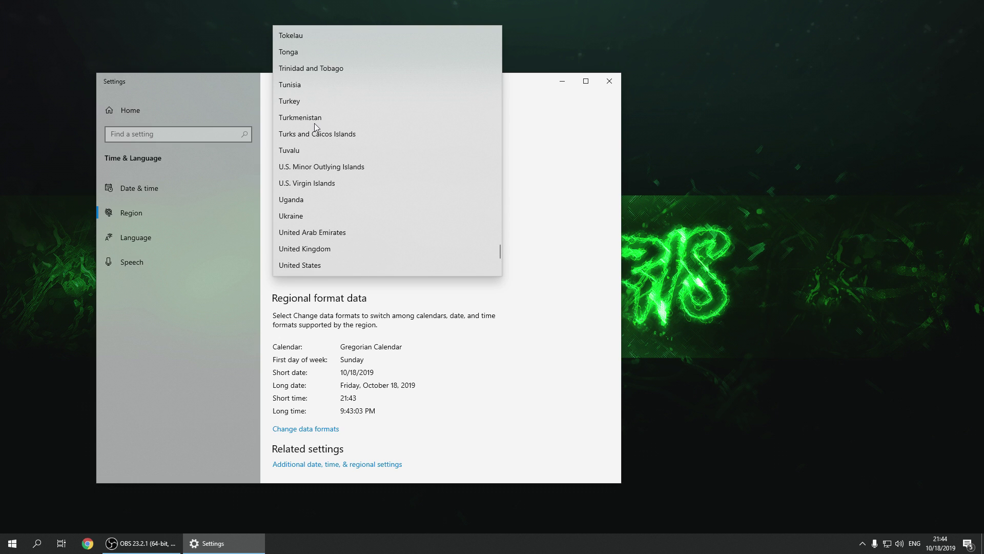
{"action": "scroll", "coordinate": [315, 126], "scroll_direction": "down", "scroll_amount": 1}
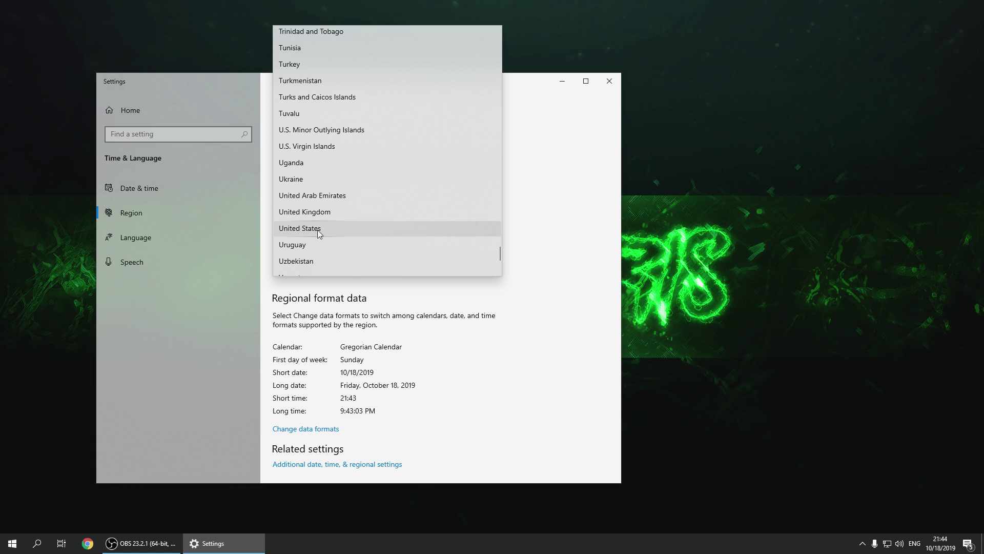
{"action": "left_click", "coordinate": [302, 229]}
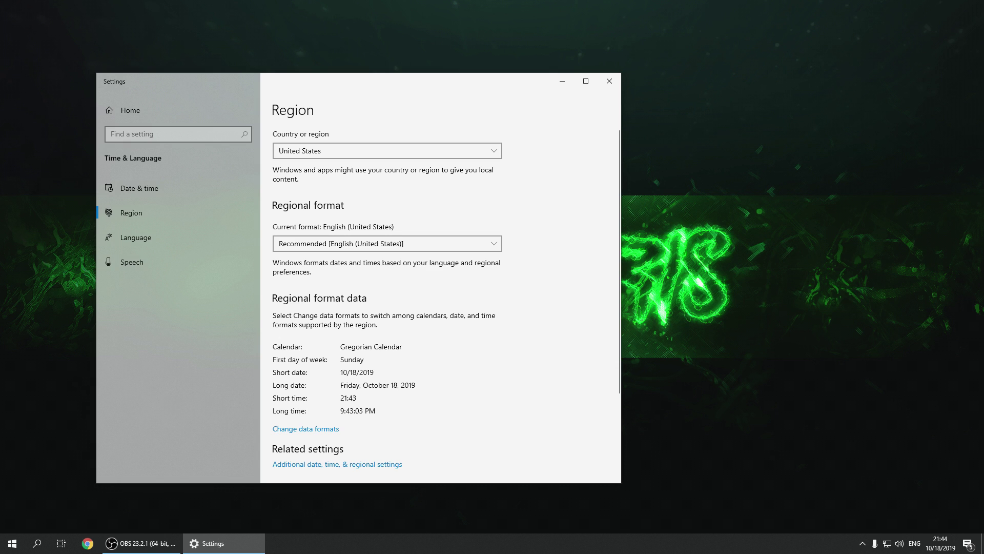
{"action": "left_click", "coordinate": [940, 543]}
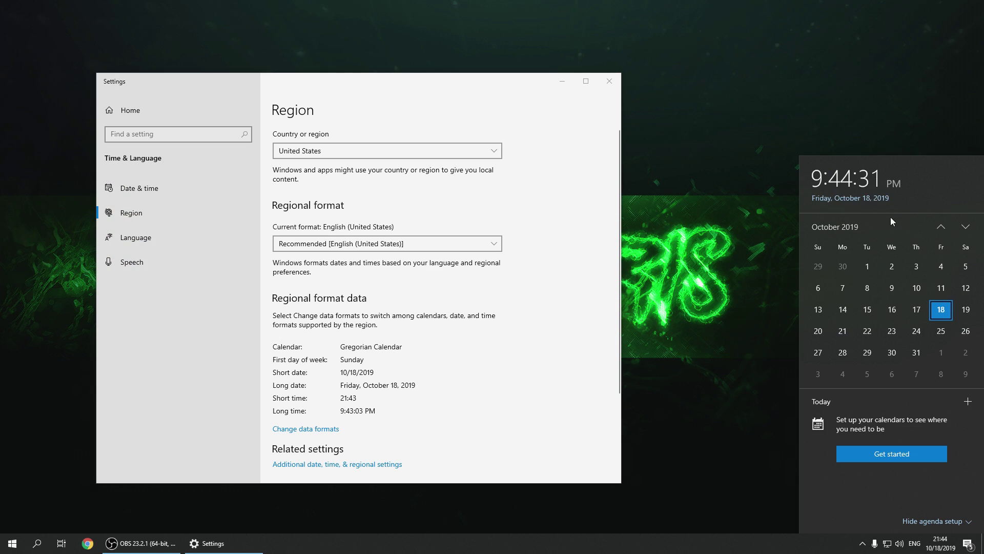
{"action": "left_click", "coordinate": [313, 116]}
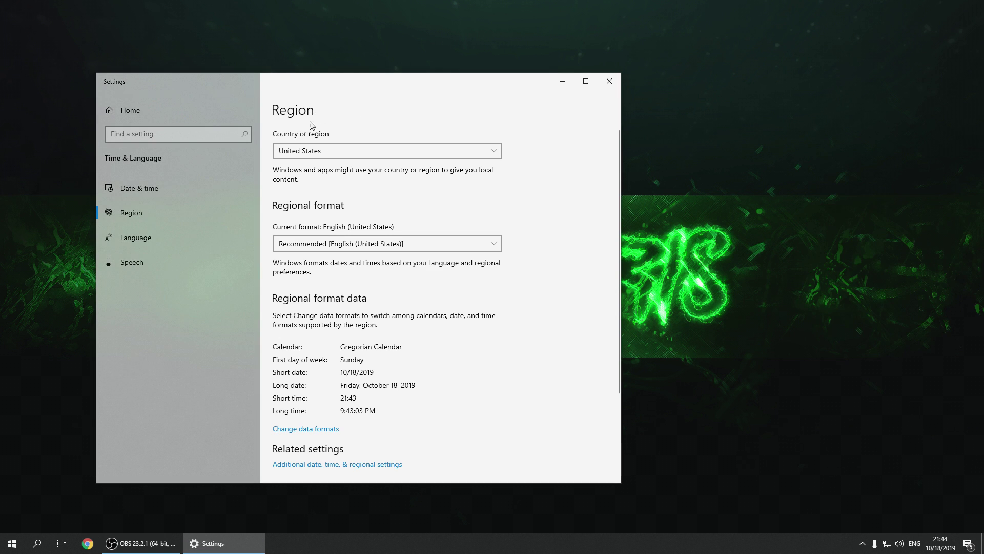
{"action": "left_click", "coordinate": [292, 155]}
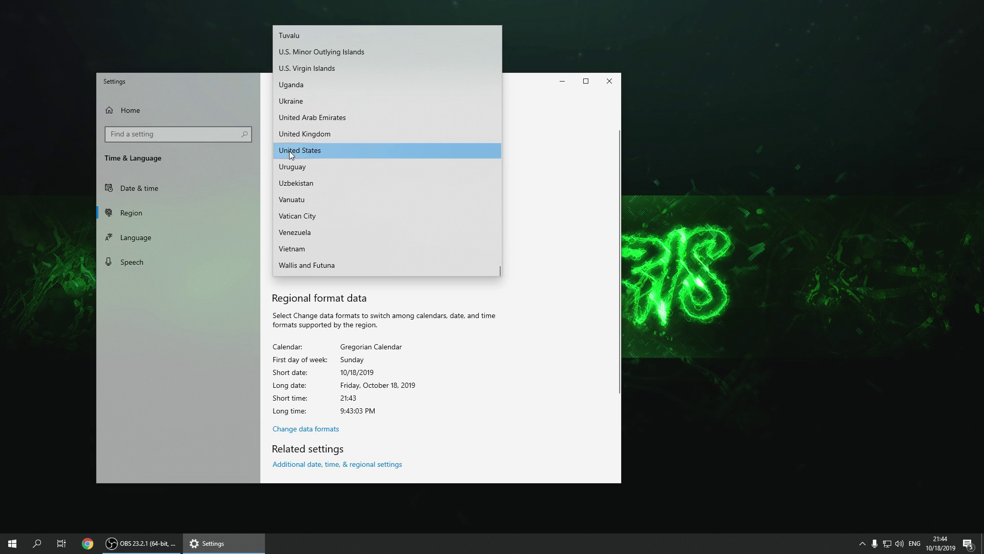
{"action": "left_click", "coordinate": [291, 155]}
{"action": "left_click", "coordinate": [309, 155]}
{"action": "left_click", "coordinate": [308, 152]}
Find the LifeAfter app, run it as administrator, and log in with the saved Google account
{"action": "key", "text": "super"}
{"action": "type", "text": "lifeaf"}
{"action": "right_click", "coordinate": [120, 266]}
{"action": "left_click", "coordinate": [171, 278]}
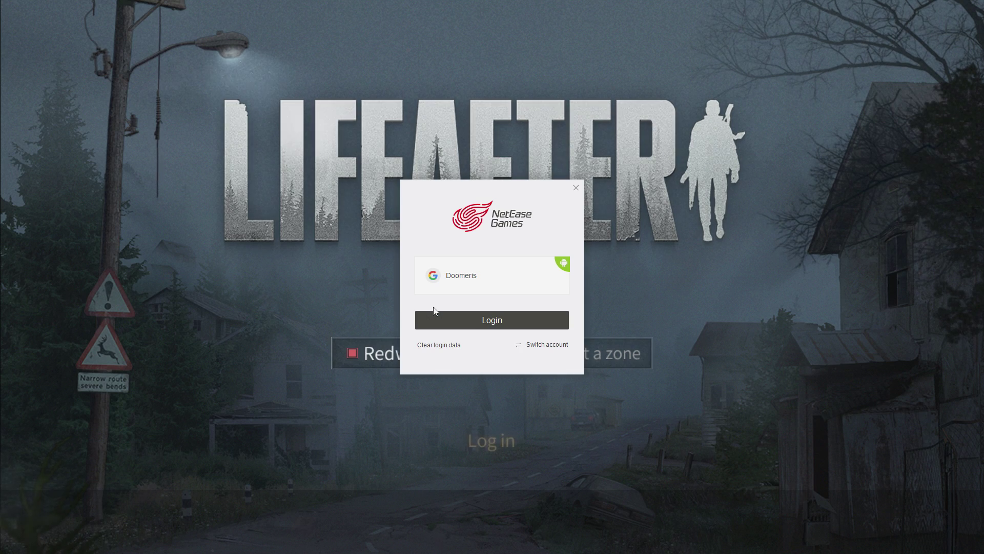
{"action": "left_click", "coordinate": [476, 322]}
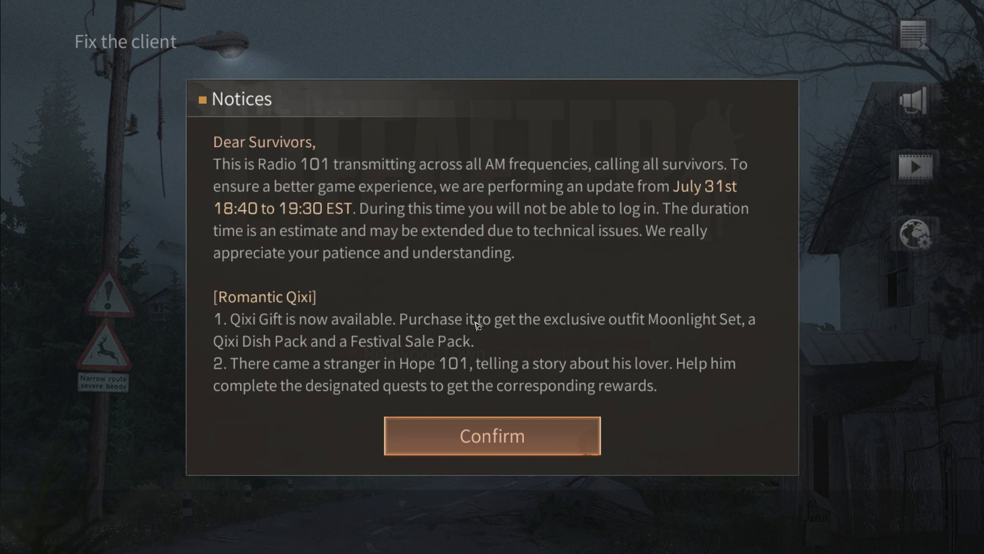
Switch to the Volume Mixer and lower the LifeAfter game's volume close to the minimum
{"action": "key", "text": "alt+Tab"}
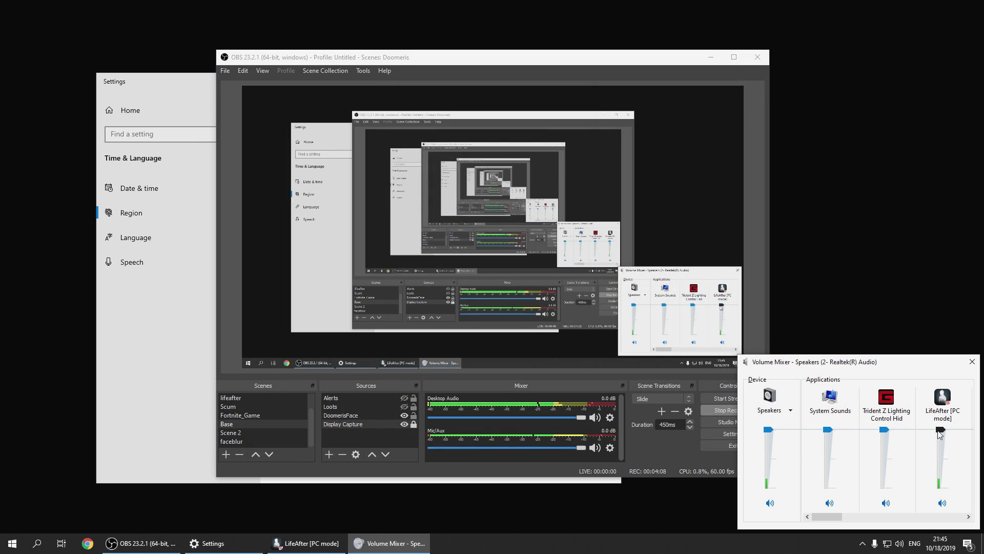
{"action": "left_click_drag", "start_coordinate": [940, 434], "coordinate": [935, 483]}
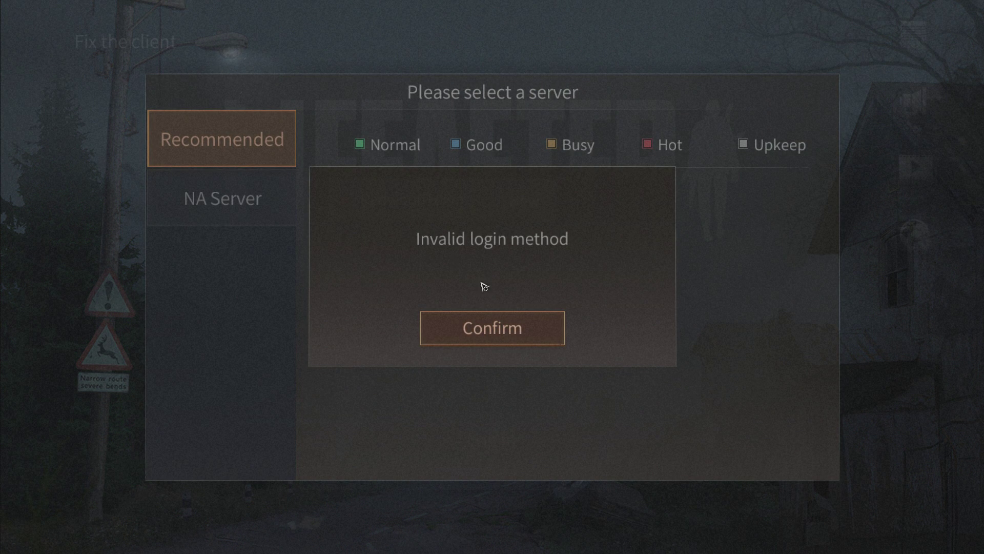
Look through the game's NA Server list, try to select SandCastle, and quit the game
{"action": "left_click", "coordinate": [482, 341]}
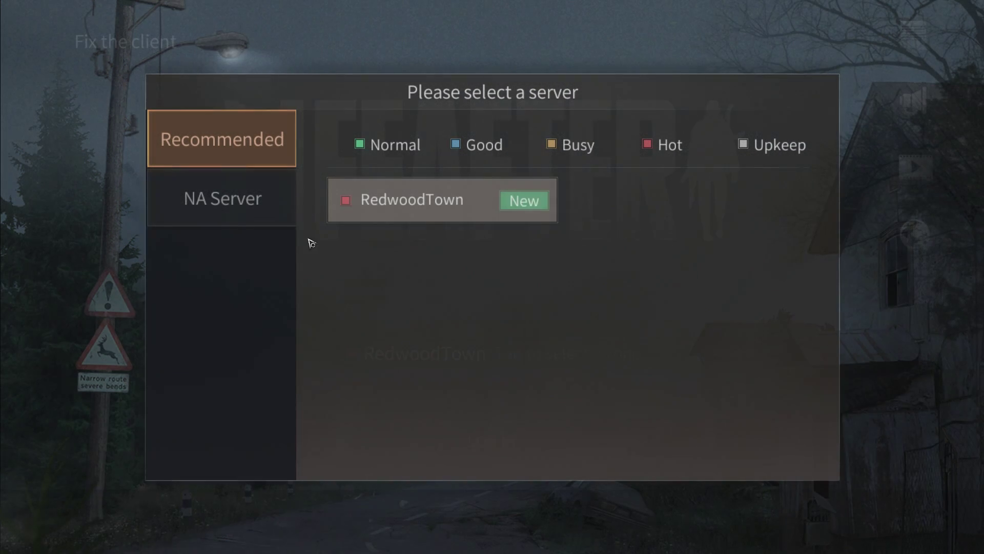
{"action": "left_click", "coordinate": [268, 212]}
{"action": "left_click", "coordinate": [386, 262]}
{"action": "left_click", "coordinate": [468, 323]}
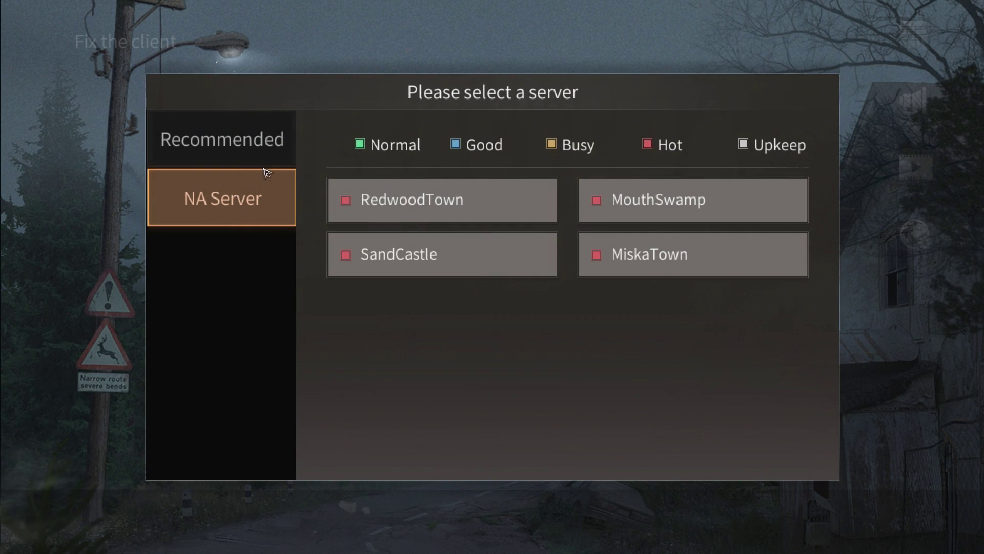
{"action": "left_click", "coordinate": [252, 156]}
{"action": "left_click", "coordinate": [277, 222]}
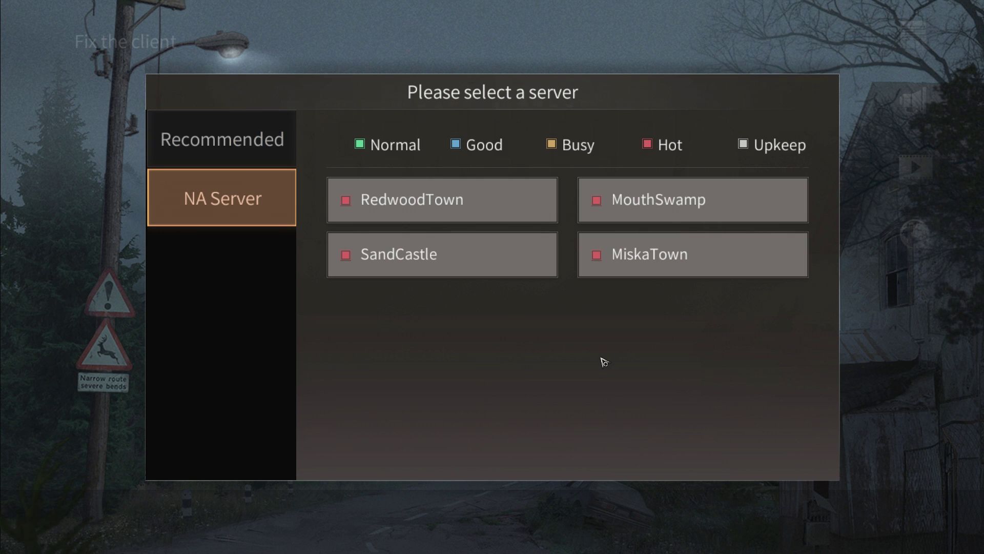
{"action": "key", "text": "alt+F4"}
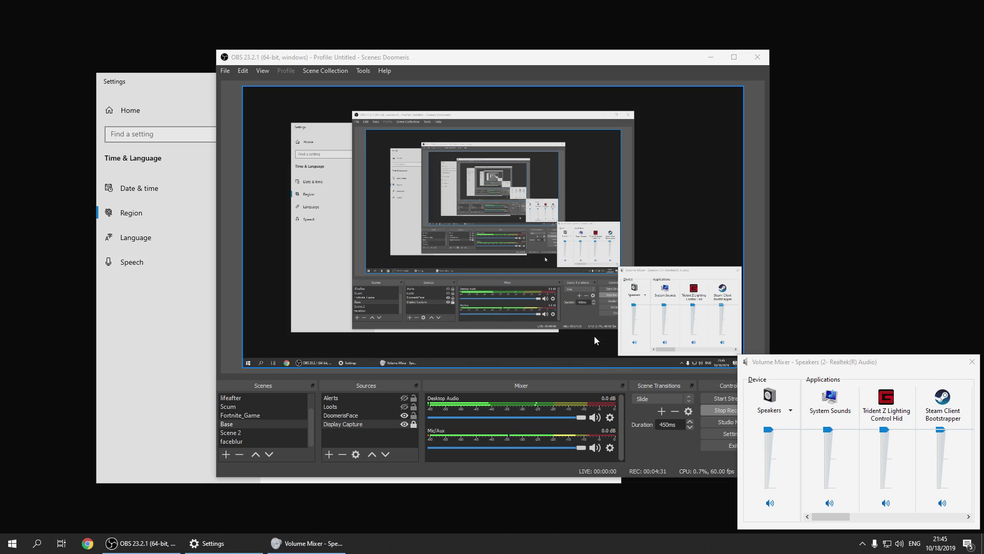
Bring the Region settings window back to the front and set the country or region to Indonesia
{"action": "left_click", "coordinate": [166, 321]}
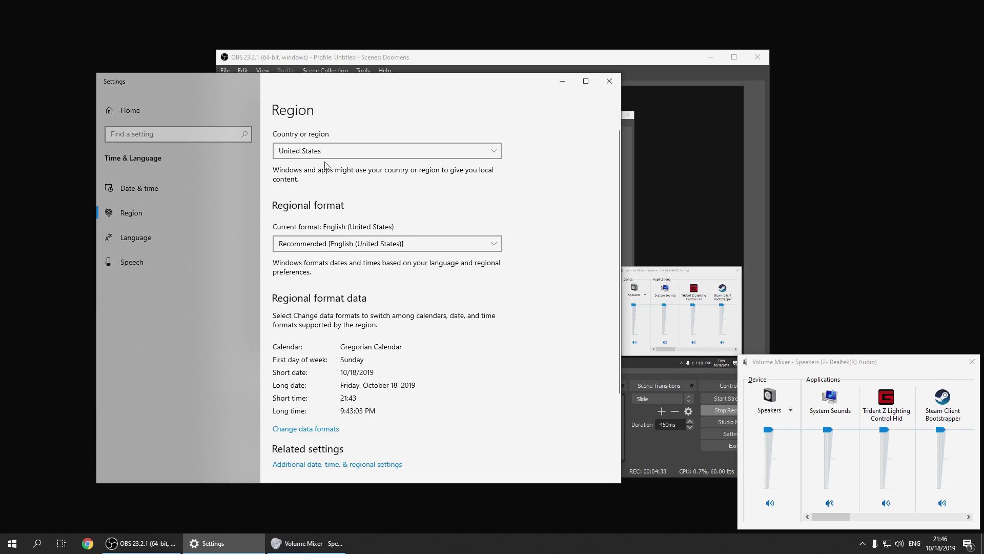
{"action": "left_click", "coordinate": [312, 155]}
{"action": "scroll", "coordinate": [330, 166], "scroll_direction": "down", "scroll_amount": 1}
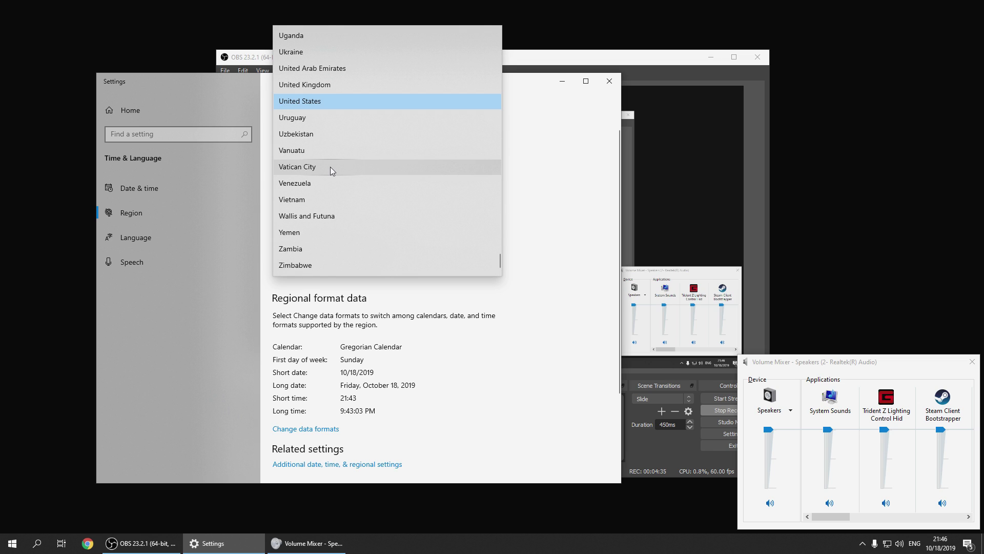
{"action": "scroll", "coordinate": [331, 167], "scroll_direction": "up", "scroll_amount": 2}
{"action": "key", "text": "i"}
{"action": "left_click", "coordinate": [312, 185]}
{"action": "left_click", "coordinate": [314, 155]}
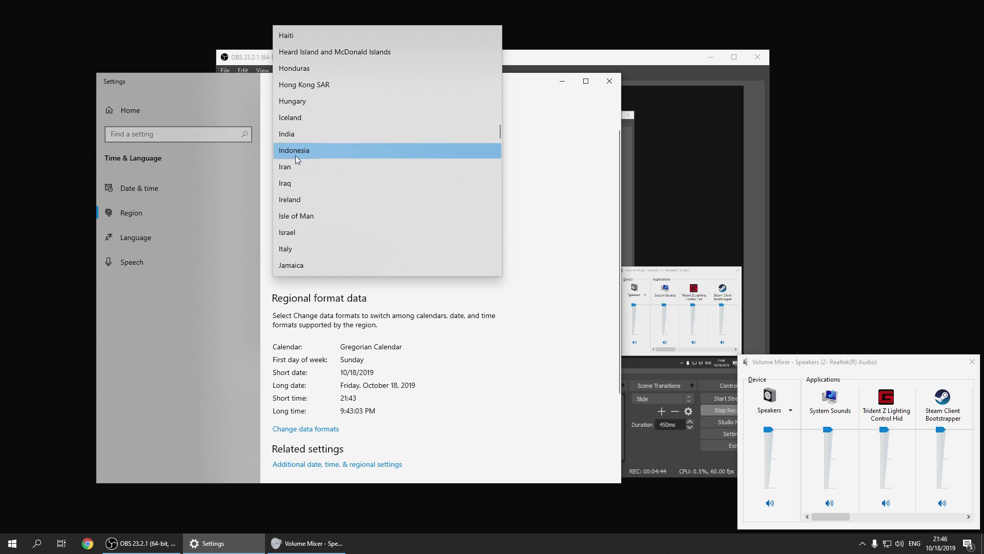
{"action": "left_click", "coordinate": [296, 154]}
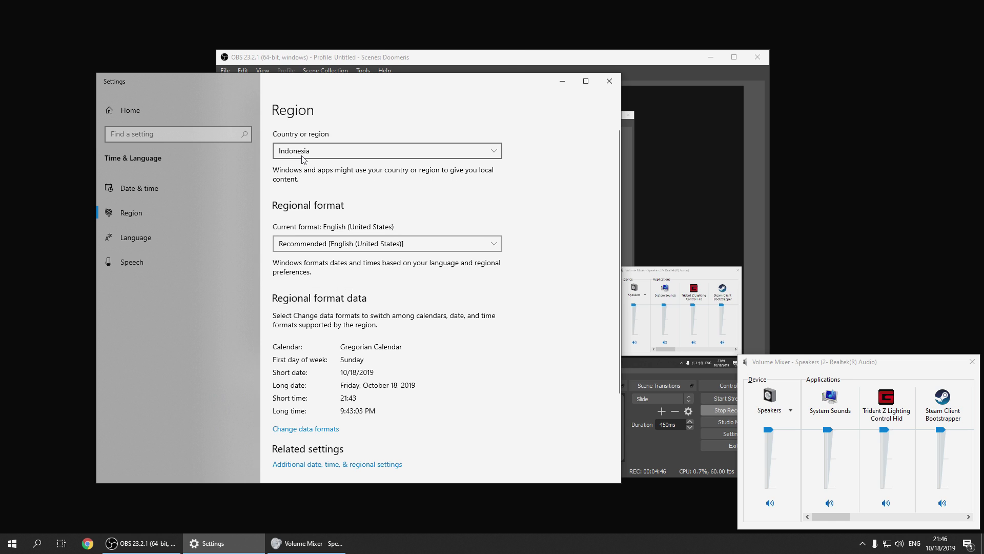
Find and start the LifeAfter app, log in with the saved Google account, and dismiss the notices
{"action": "left_click", "coordinate": [12, 544]}
{"action": "type", "text": "lifeaf"}
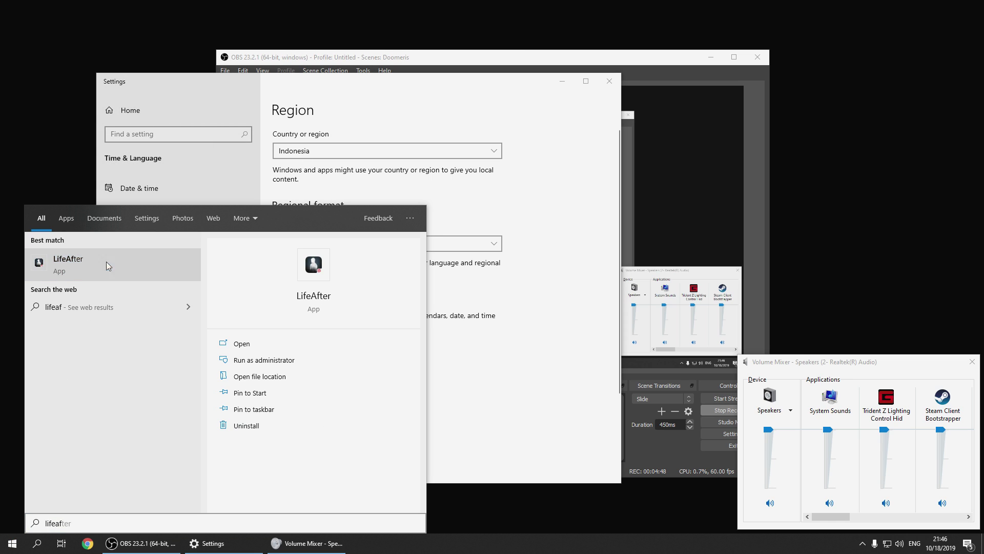
{"action": "left_click", "coordinate": [108, 266]}
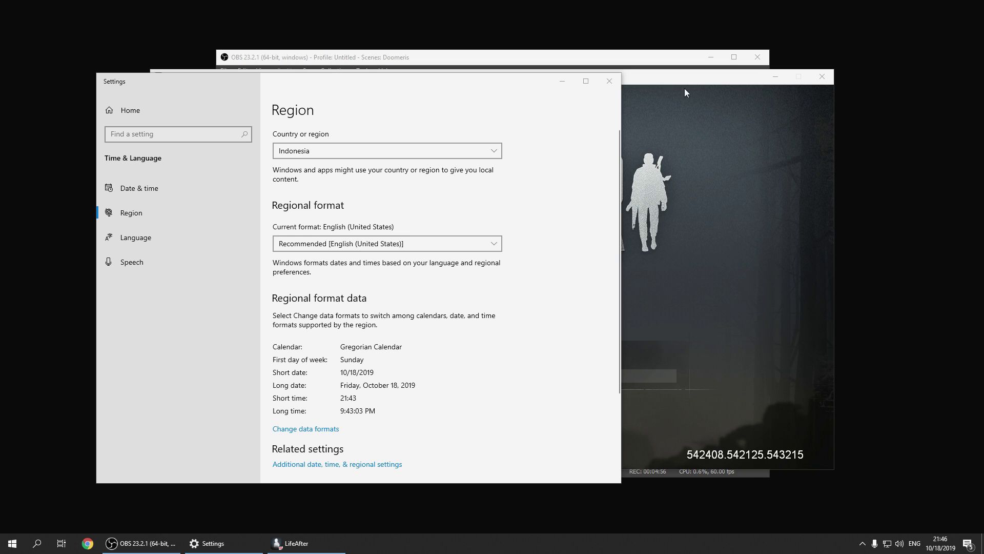
{"action": "left_click", "coordinate": [562, 81]}
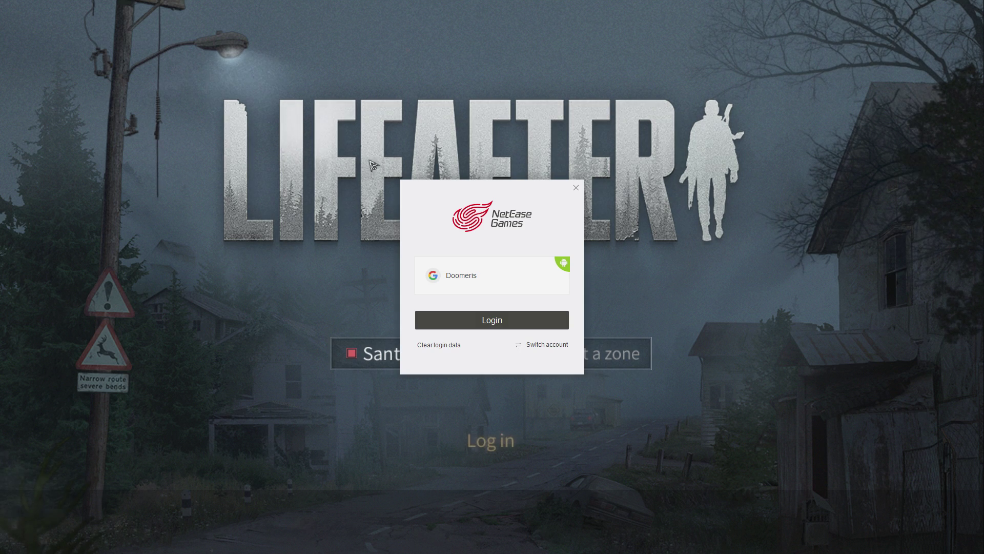
{"action": "left_click", "coordinate": [476, 320]}
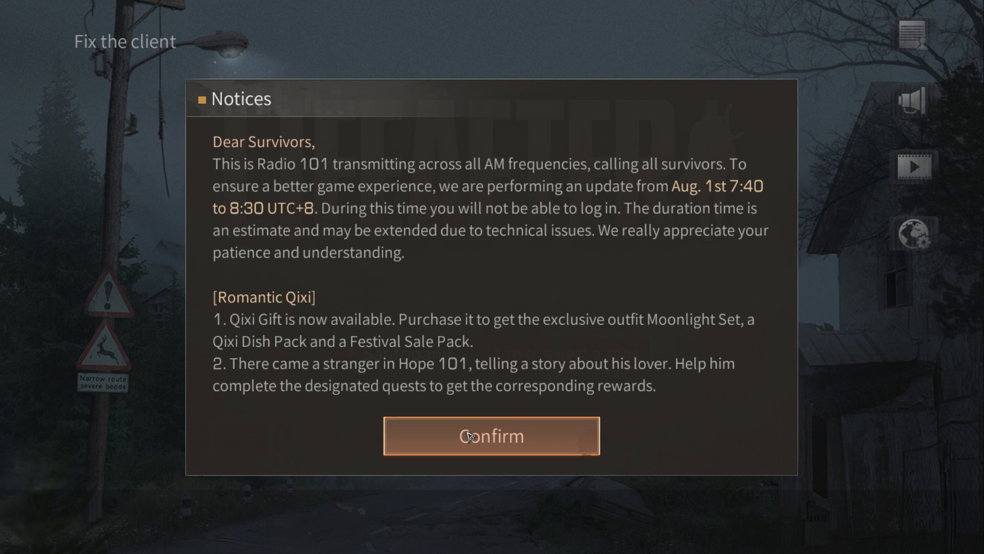
{"action": "left_click", "coordinate": [474, 436]}
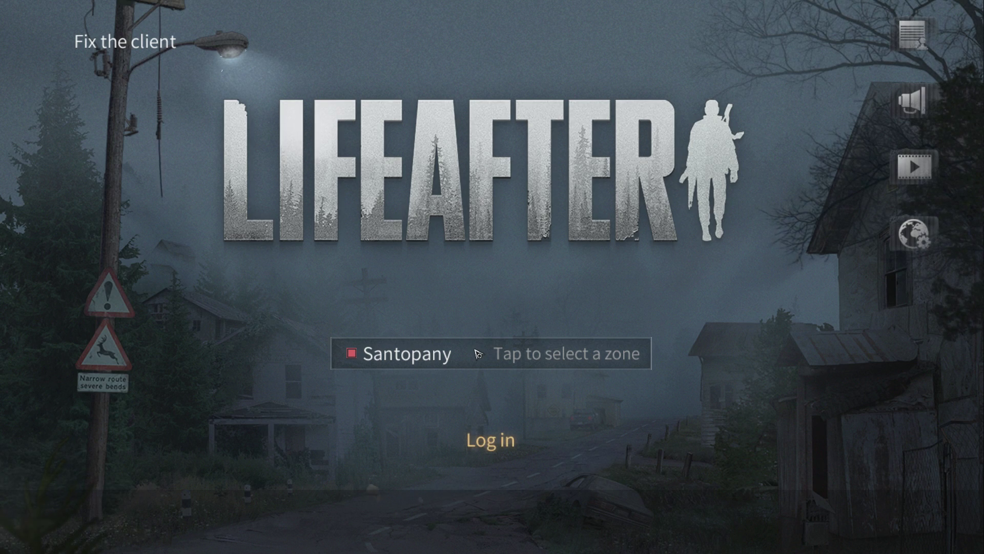
Open the server list's SEA Zone and log in with the existing character on the CharlesTown server
{"action": "left_click", "coordinate": [477, 353]}
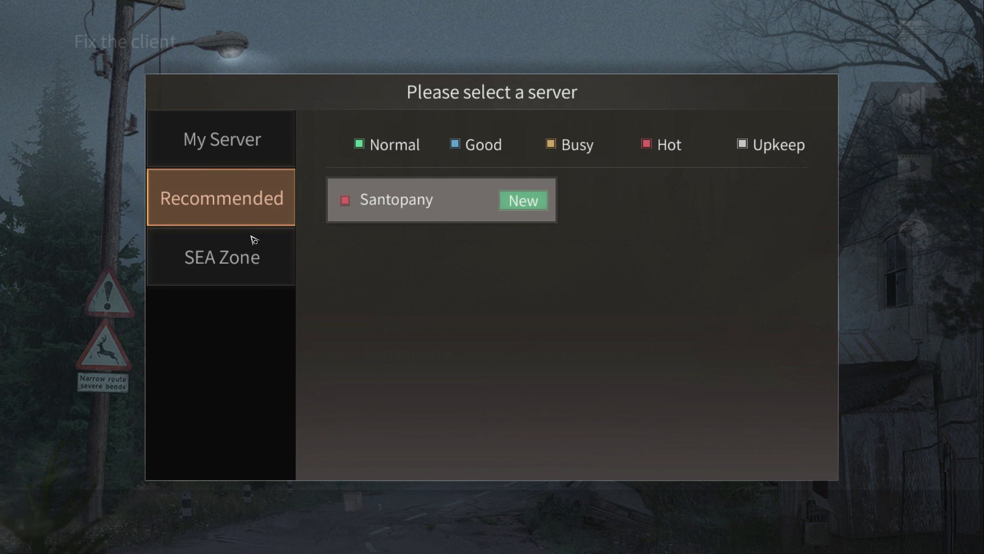
{"action": "left_click", "coordinate": [253, 239]}
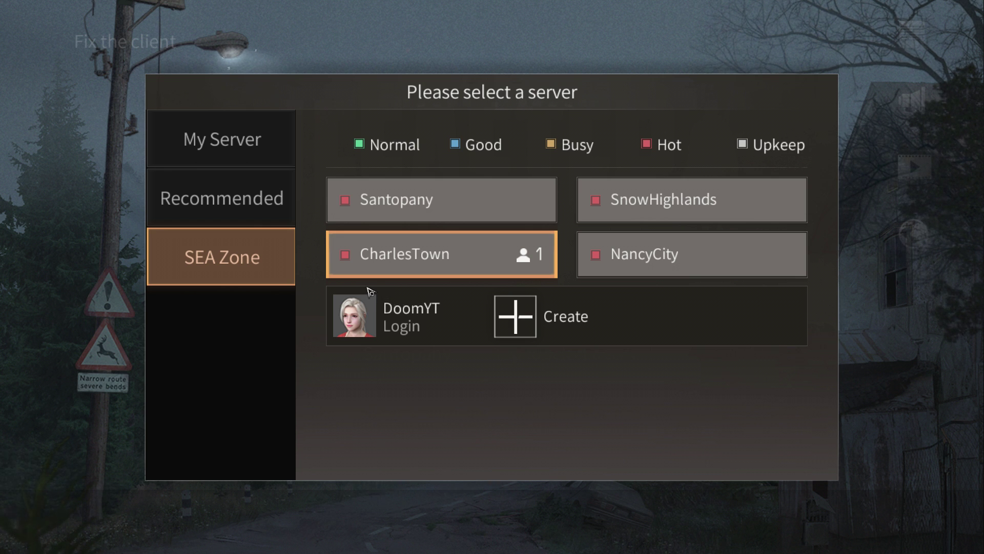
{"action": "left_click", "coordinate": [272, 257]}
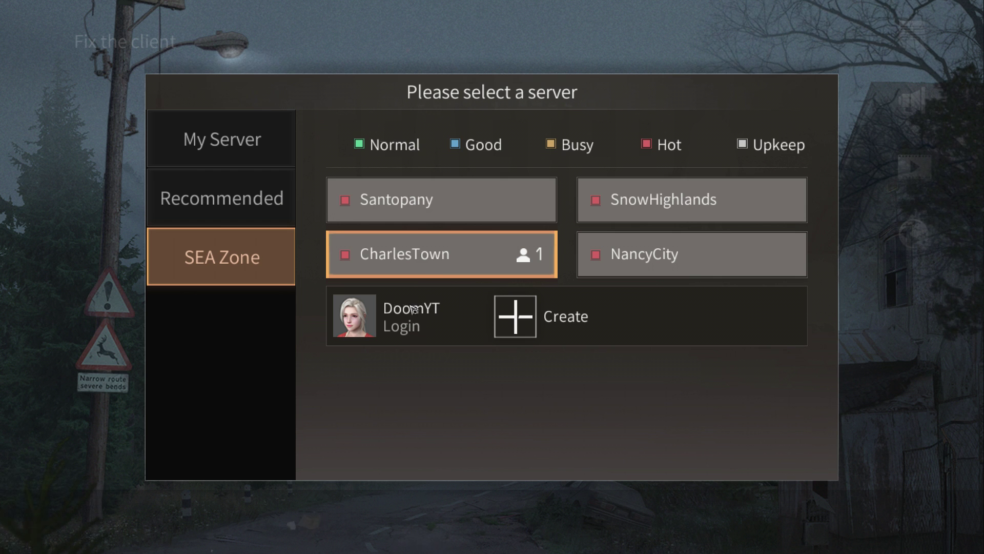
{"action": "left_click", "coordinate": [403, 328]}
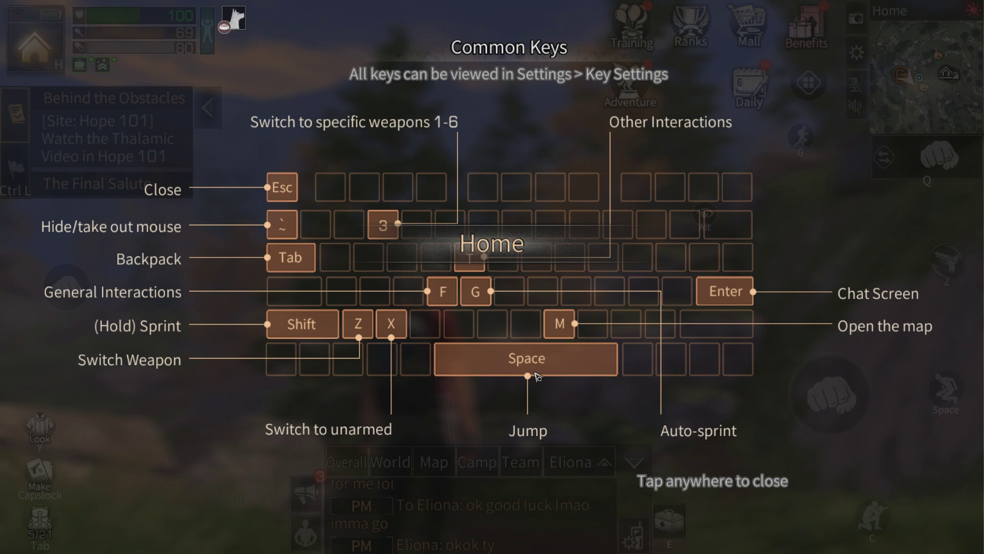
Dismiss the common keys overview and run the character around the home area, turning the camera along the way
{"action": "left_click", "coordinate": [540, 354]}
{"action": "key", "text": "w"}
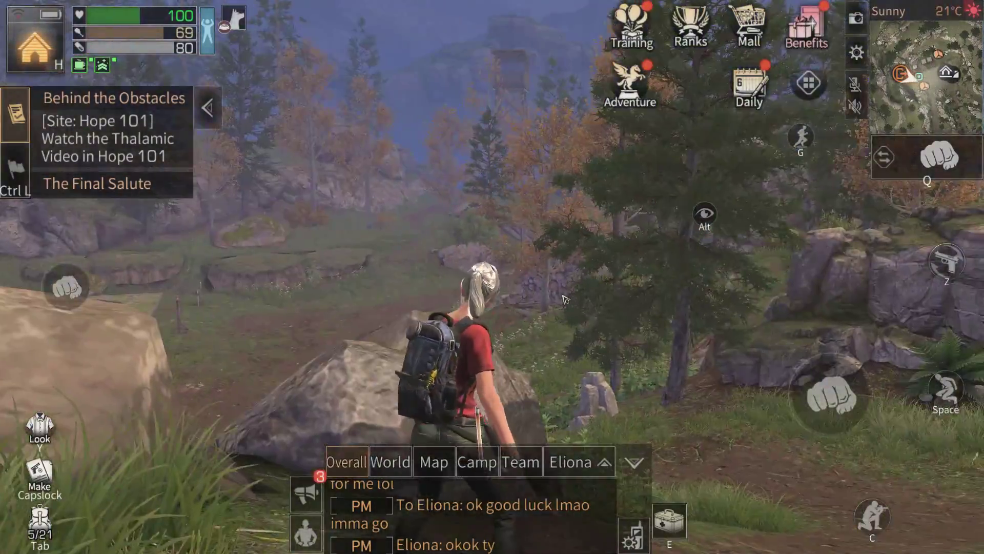
{"action": "left_click_drag", "start_coordinate": [565, 299], "coordinate": [516, 325]}
{"action": "key", "text": "space"}
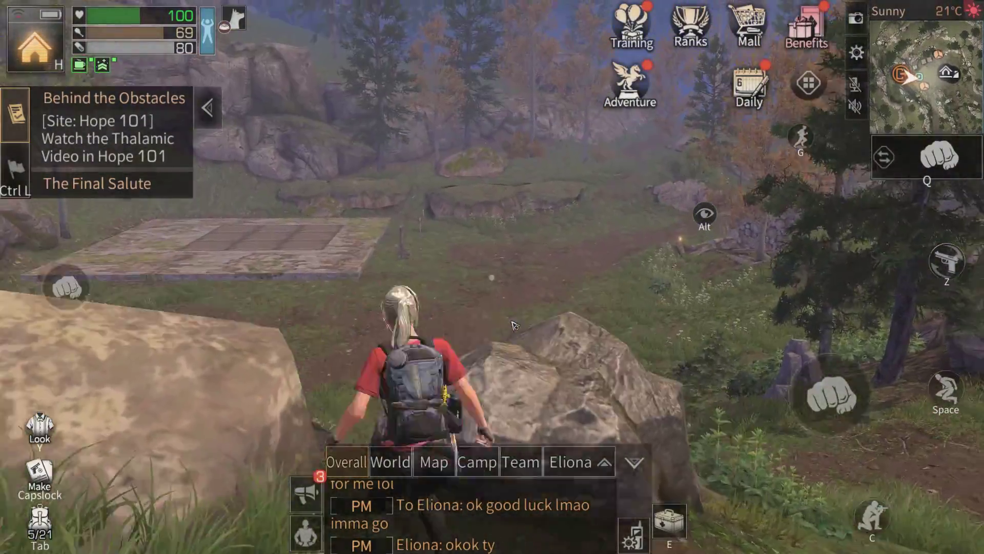
{"action": "key", "text": "w"}
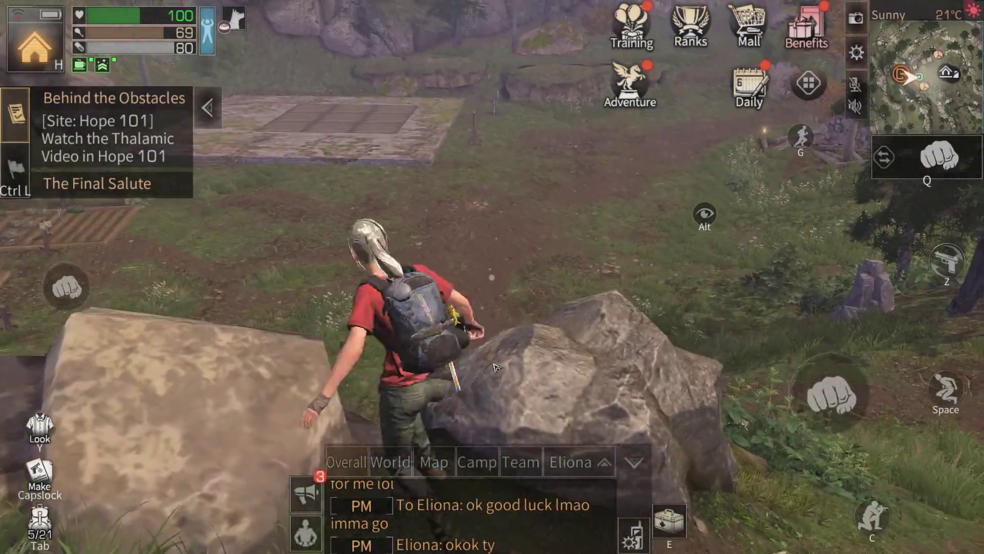
{"action": "key", "text": "w"}
{"action": "key", "text": "w"}
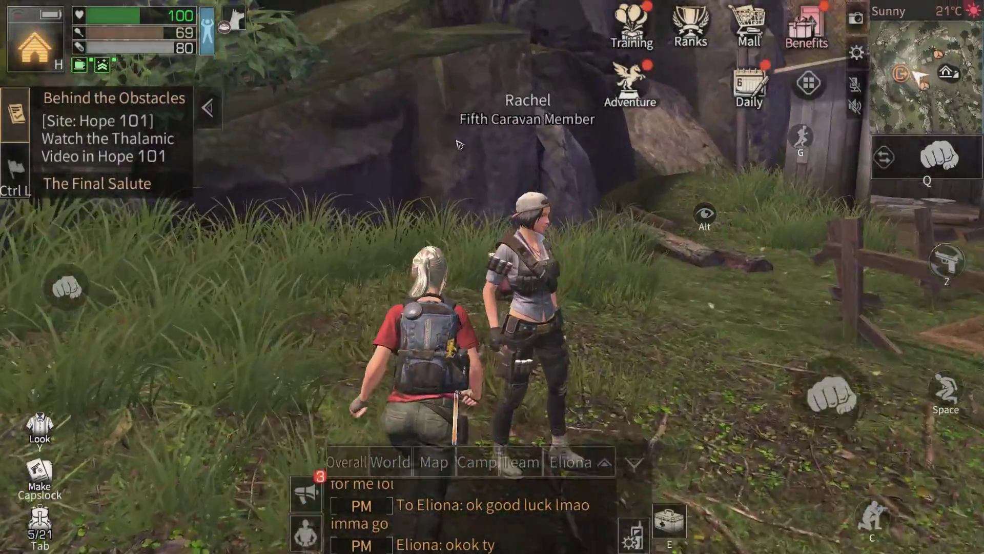
{"action": "key", "text": "w"}
{"action": "left_click_drag", "start_coordinate": [460, 144], "coordinate": [329, 53]}
{"action": "key", "text": "w"}
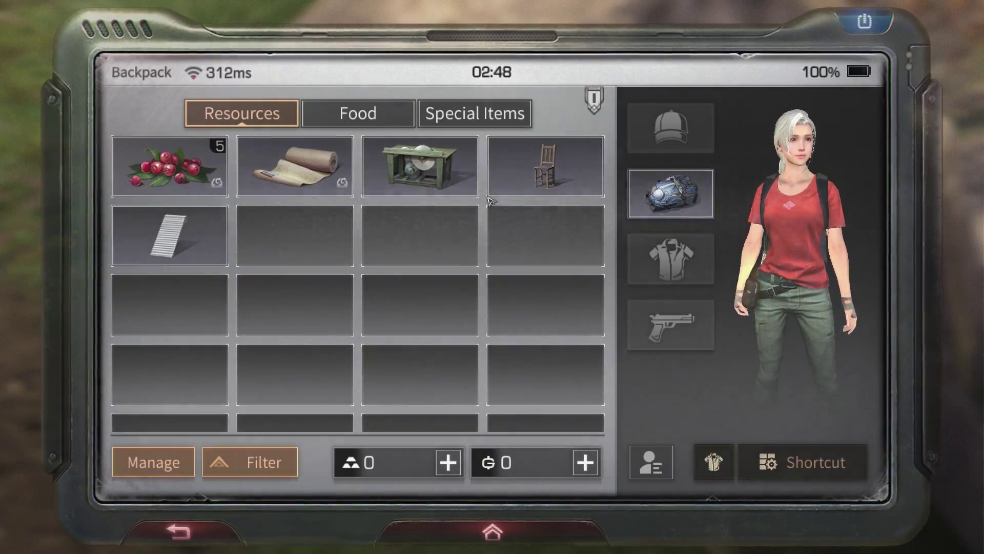
Close the backpack and move the character around the parked helicopter to view it from the side
{"action": "key", "text": "Tab"}
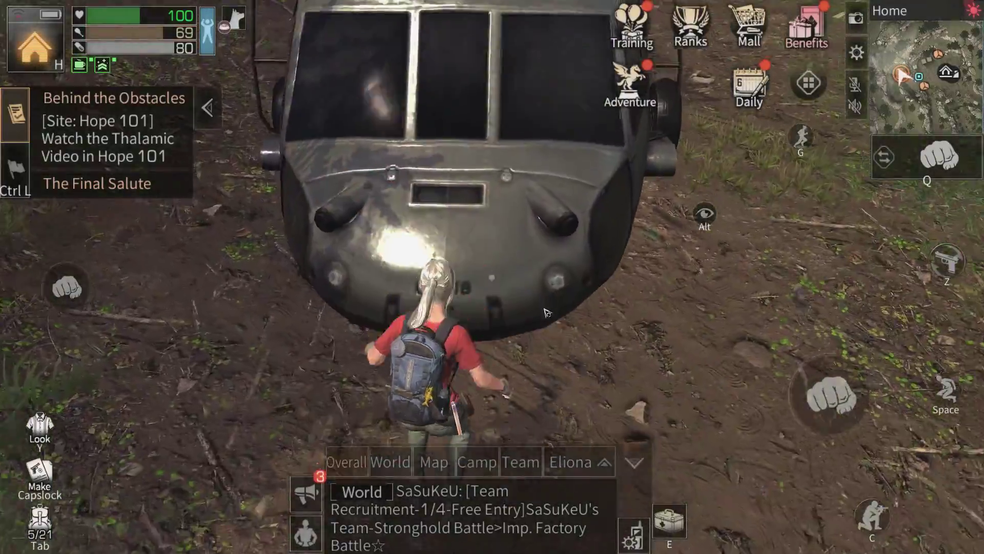
{"action": "key", "text": "w"}
{"action": "key", "text": "space"}
{"action": "left_click_drag", "start_coordinate": [545, 311], "coordinate": [517, 260]}
{"action": "key", "text": "w"}
{"action": "left_click_drag", "start_coordinate": [611, 289], "coordinate": [292, 230]}
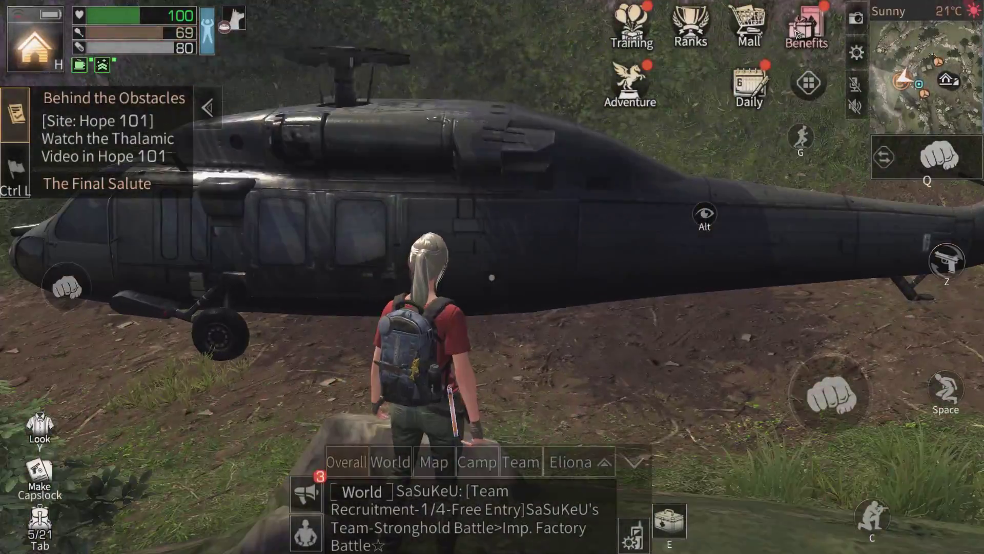
Look through the Benefits pages, including 30-Day Sign-in, First Top-up and Hope Fund
{"action": "left_click", "coordinate": [797, 33]}
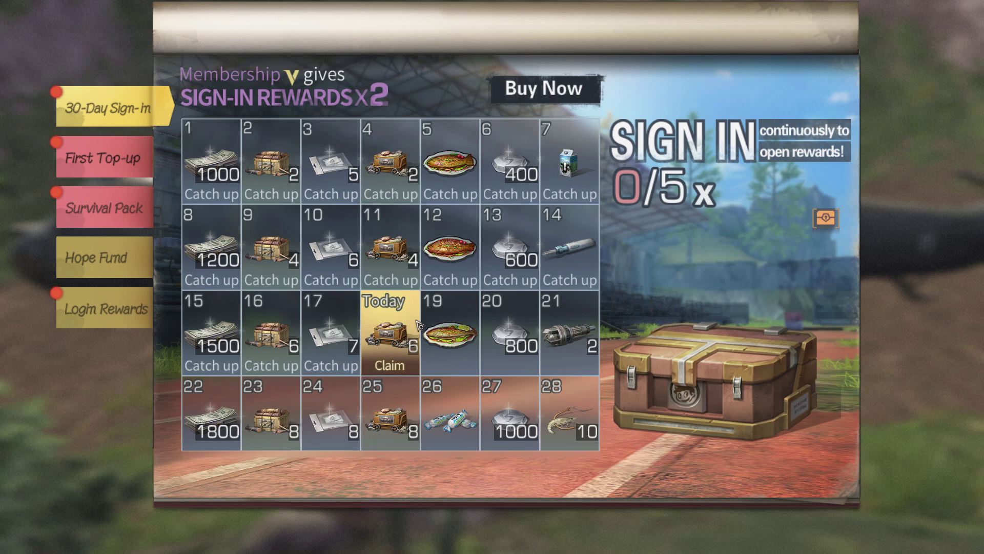
{"action": "left_click", "coordinate": [124, 172]}
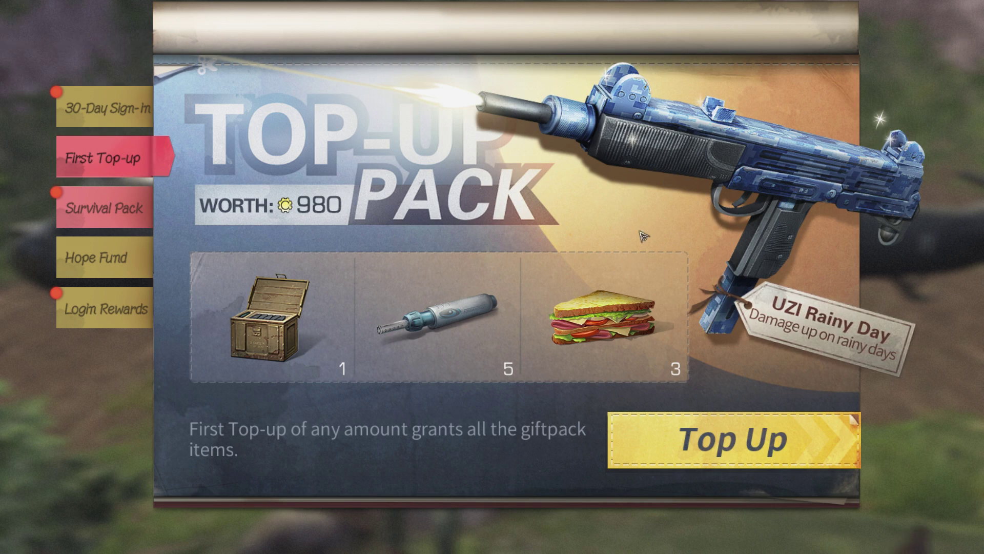
{"action": "left_click", "coordinate": [107, 264]}
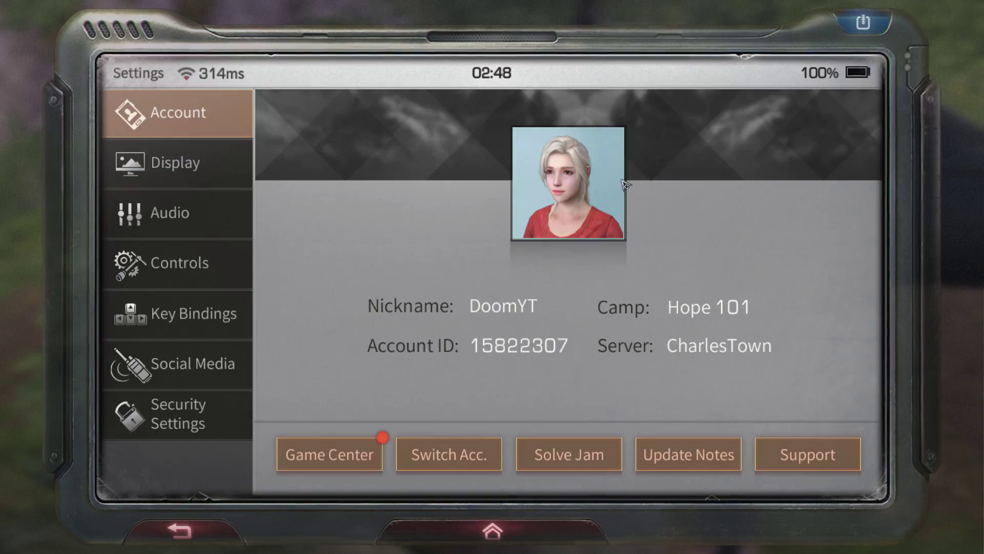
Set Full screen mode to No in the game's Display settings and return to the game
{"action": "left_click", "coordinate": [183, 174]}
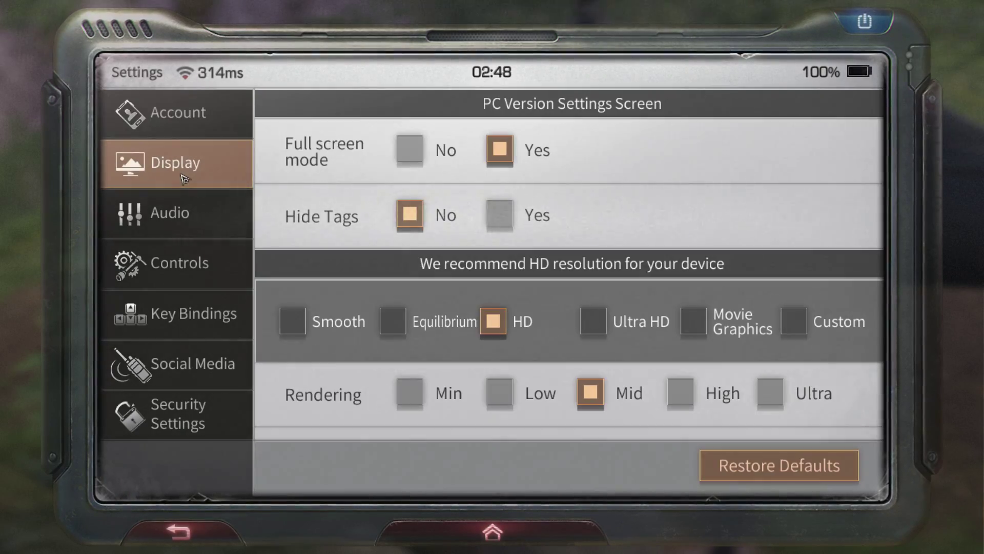
{"action": "left_click", "coordinate": [410, 149]}
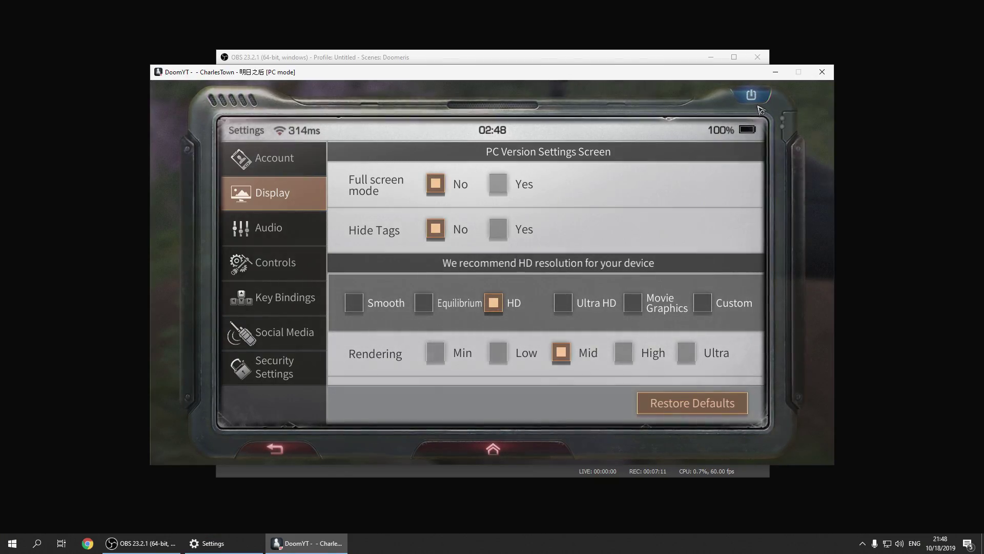
{"action": "key", "text": "Escape"}
{"action": "key", "text": "w"}
{"action": "left_click_drag", "start_coordinate": [459, 230], "coordinate": [459, 260]}
Reopen the game's Display settings, switch the game back to full screen, and close the settings
{"action": "key", "text": "Escape"}
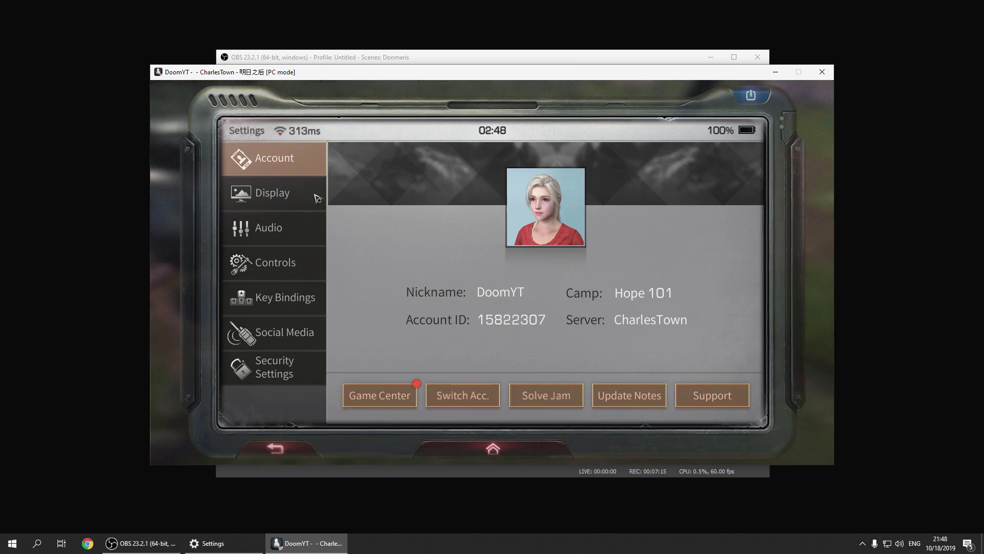
{"action": "left_click", "coordinate": [293, 202]}
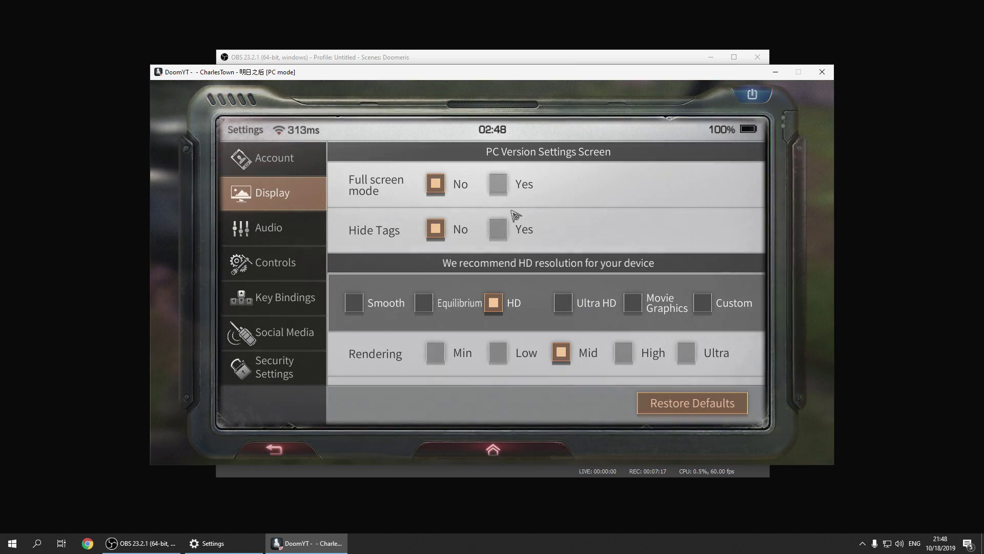
{"action": "key", "text": "alt+Return"}
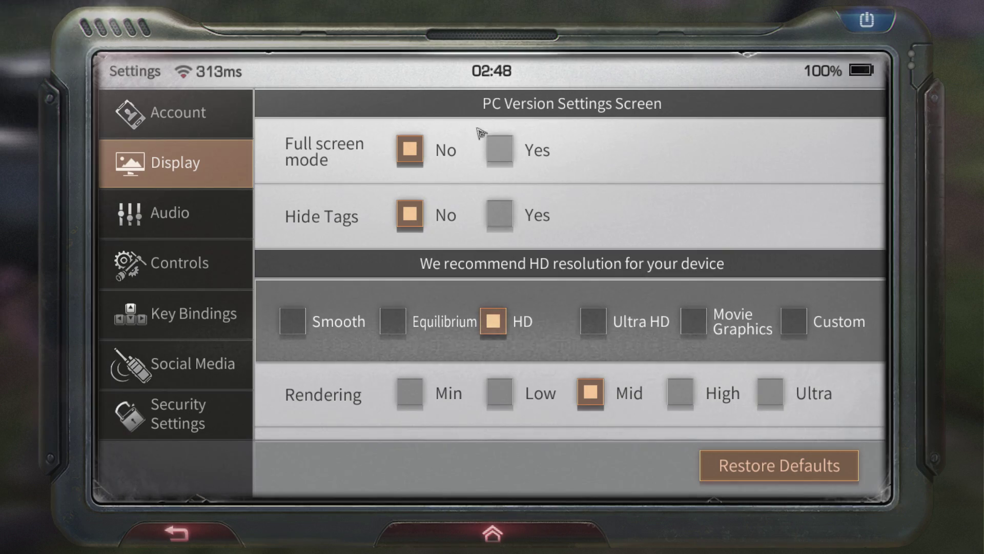
{"action": "left_click", "coordinate": [857, 29]}
Set Full screen mode to No in the Display settings, and try Hide Tags on Yes before restoring it to No
{"action": "key", "text": "Escape"}
{"action": "left_click", "coordinate": [223, 171]}
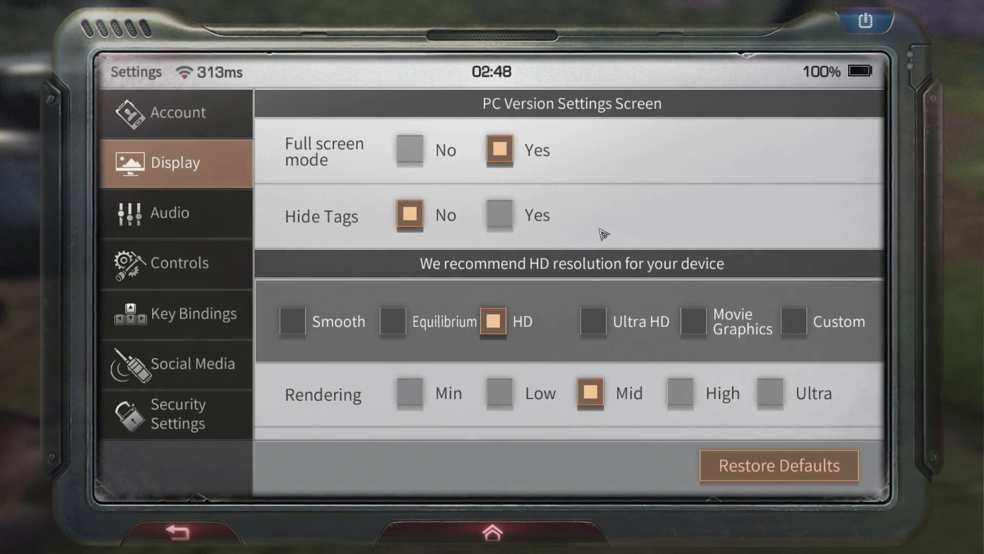
{"action": "left_click", "coordinate": [422, 153]}
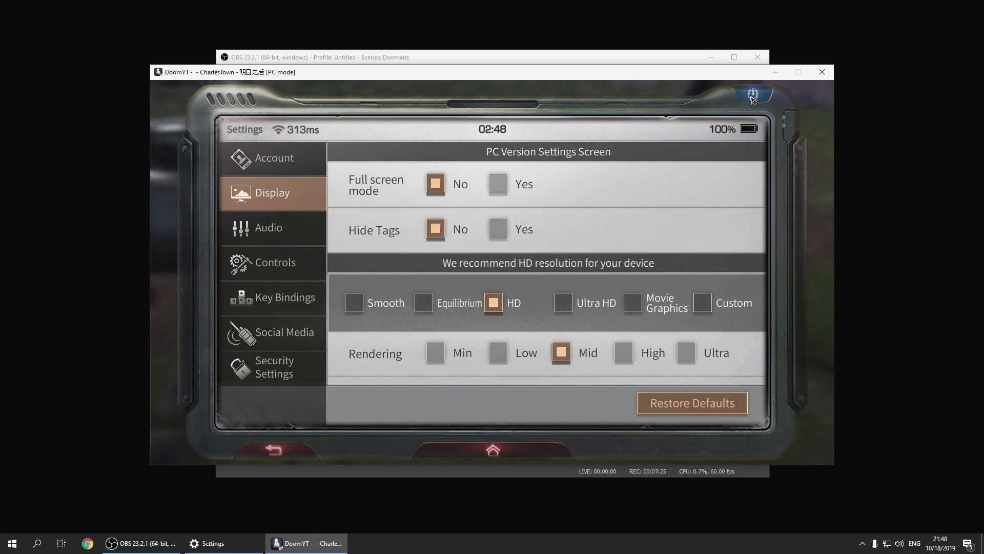
{"action": "key", "text": "Escape"}
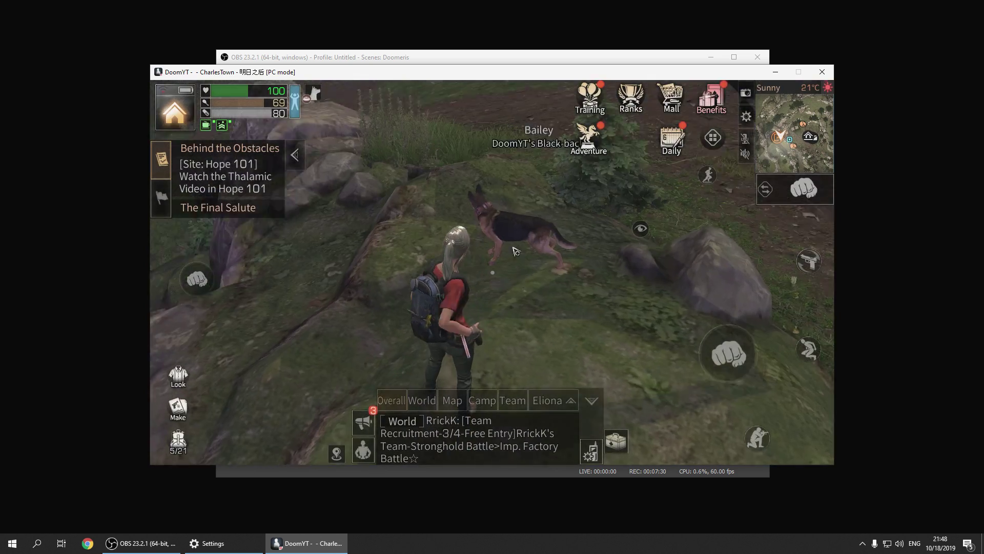
{"action": "key", "text": "Escape"}
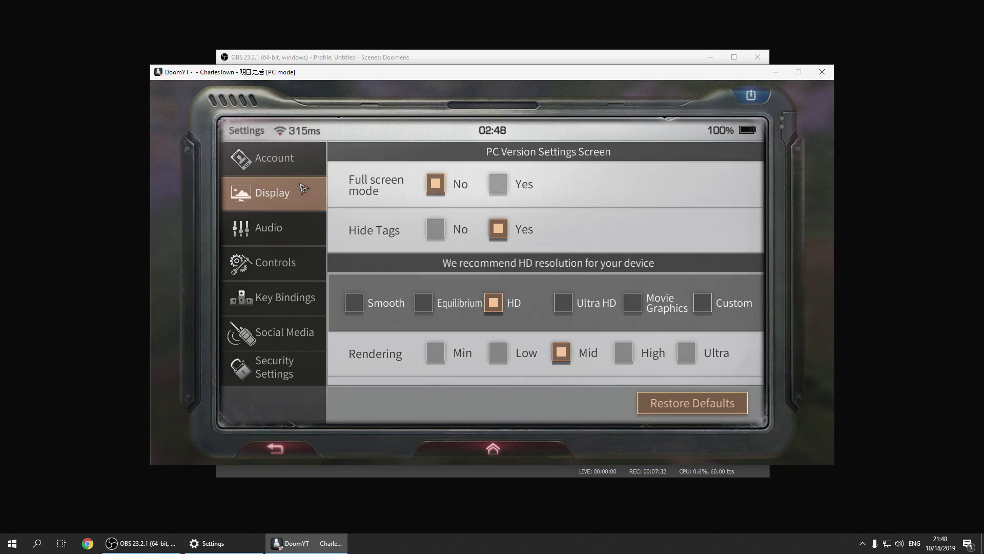
{"action": "key", "text": "Escape"}
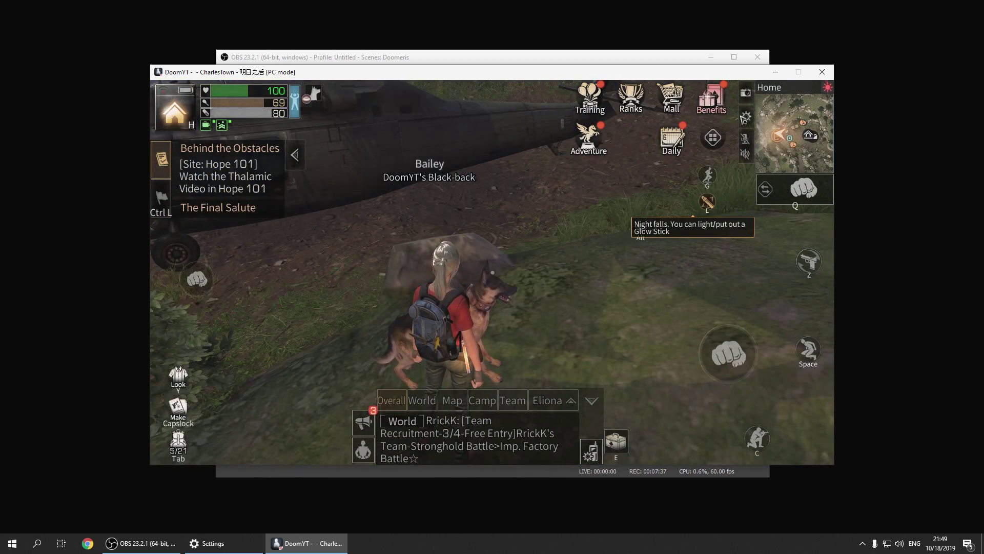
Reopen the game's Display settings and examine the available Resolution options without changing the selection
{"action": "key", "text": "Escape"}
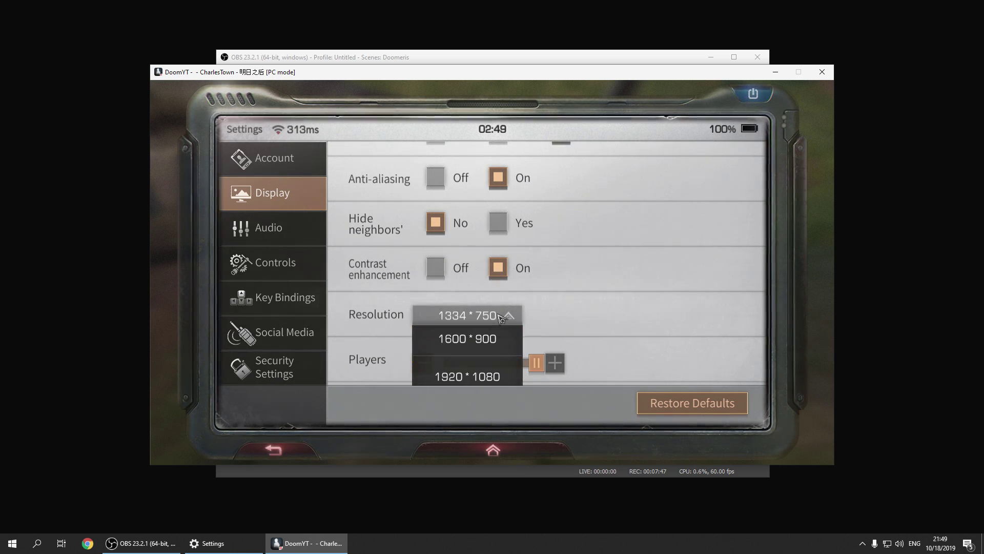
{"action": "left_click_drag", "start_coordinate": [496, 380], "coordinate": [494, 311]}
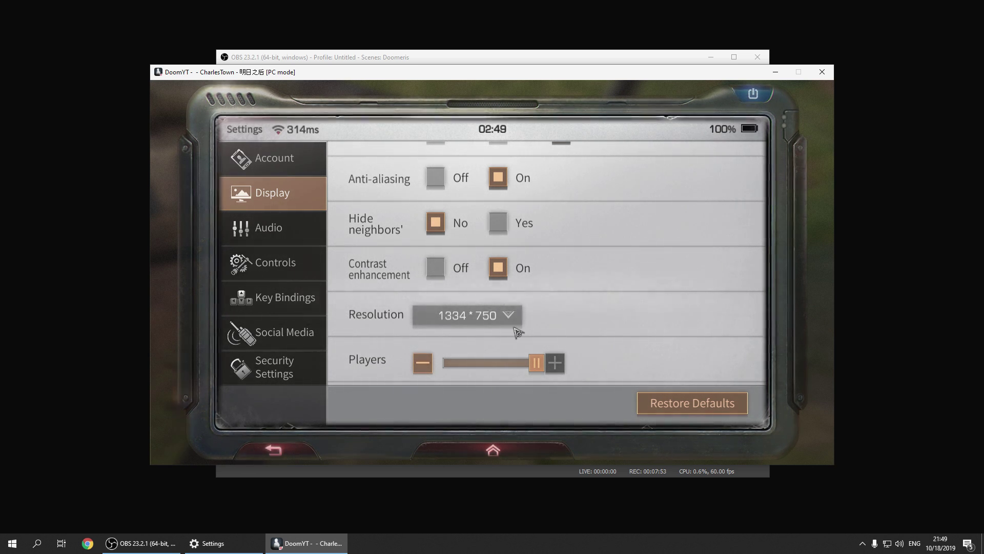
Set the game's Resolution to 1920 * 1080 in the Display settings, close the settings, and confirm the graphics change
{"action": "left_click", "coordinate": [492, 310]}
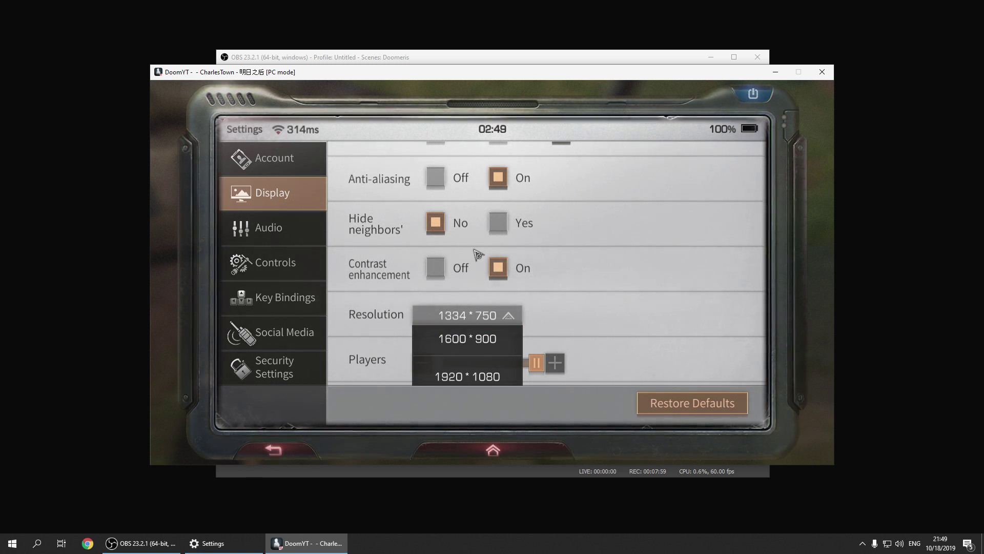
{"action": "left_click", "coordinate": [569, 301]}
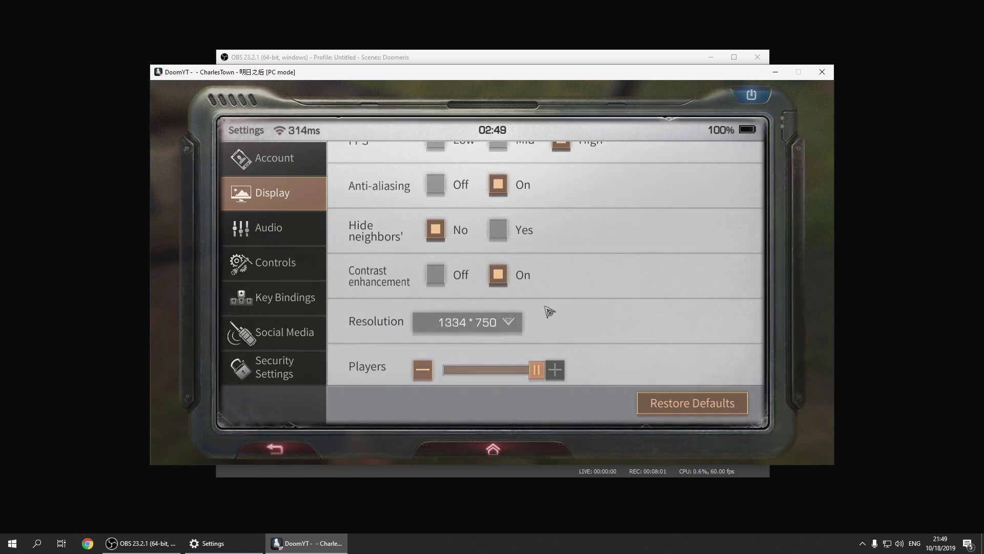
{"action": "left_click_drag", "start_coordinate": [561, 308], "coordinate": [497, 280]}
{"action": "left_click_drag", "start_coordinate": [524, 232], "coordinate": [510, 323]}
{"action": "left_click_drag", "start_coordinate": [559, 284], "coordinate": [536, 170]}
{"action": "left_click", "coordinate": [505, 235]}
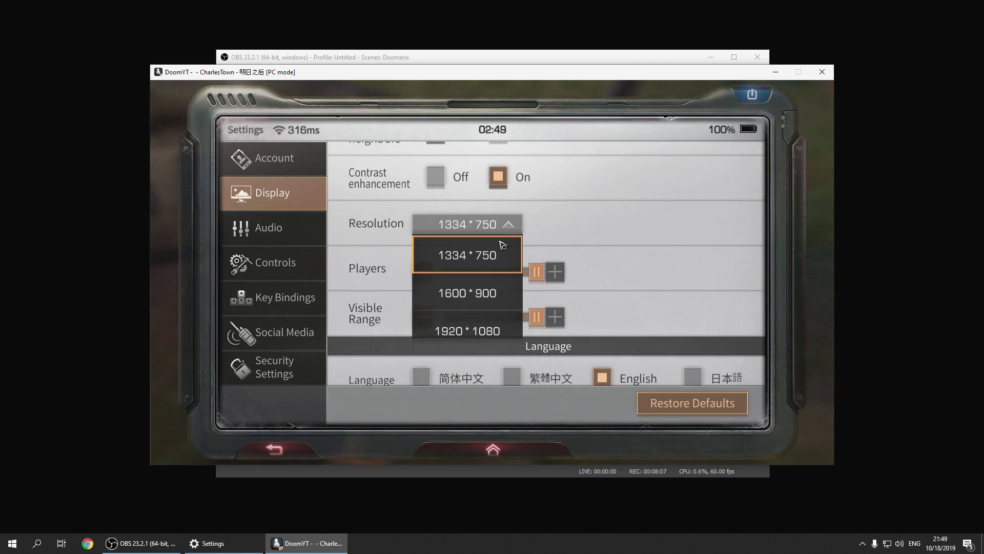
{"action": "left_click", "coordinate": [492, 343]}
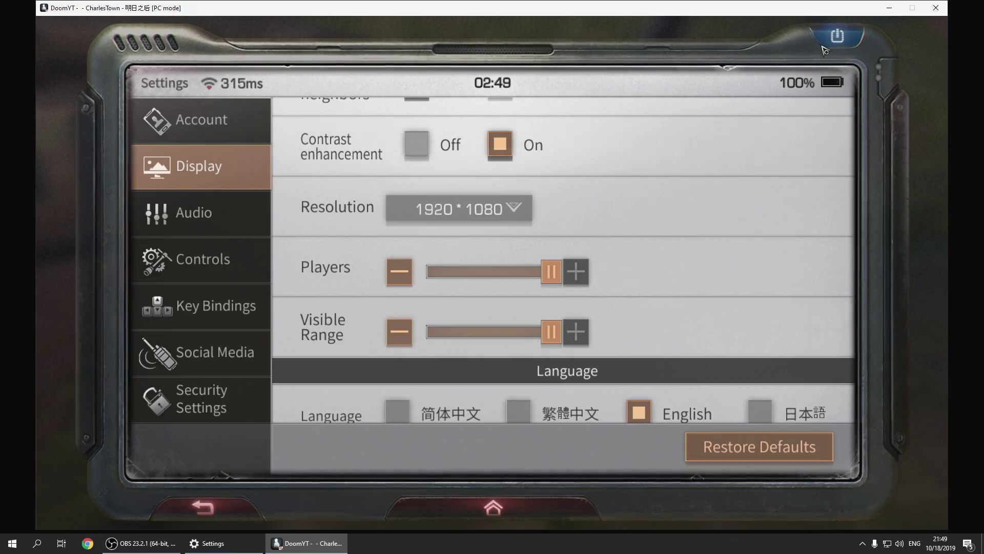
{"action": "left_click", "coordinate": [834, 36]}
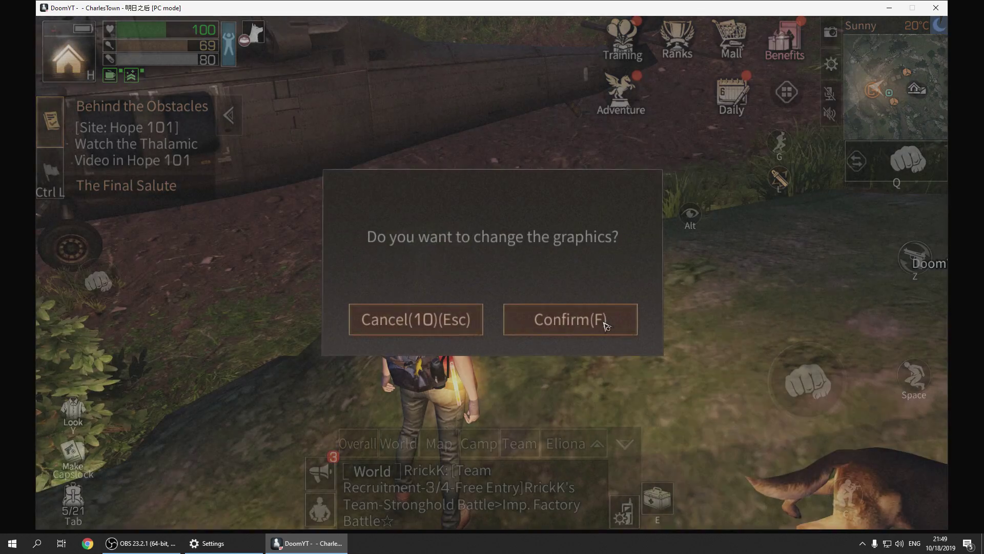
{"action": "left_click", "coordinate": [607, 327]}
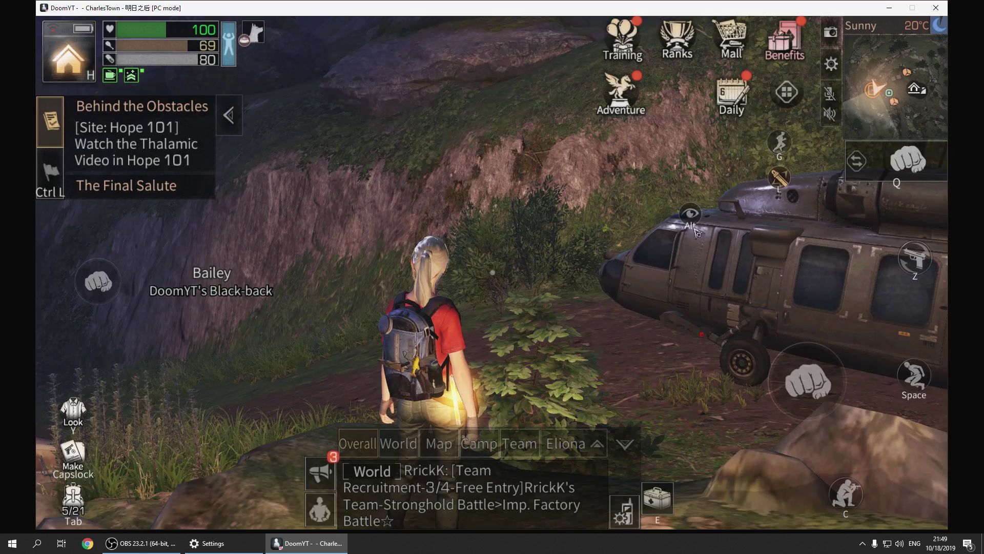
Look over the character's backpack and the profile page with its skill and manor details, and return to the game world
{"action": "left_click_drag", "start_coordinate": [690, 220], "coordinate": [523, 215]}
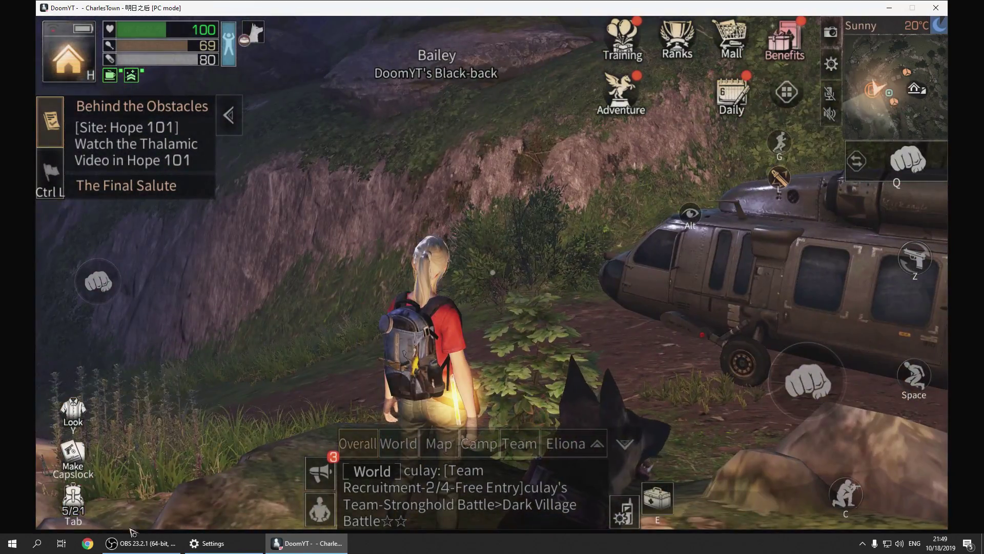
{"action": "key", "text": "Tab"}
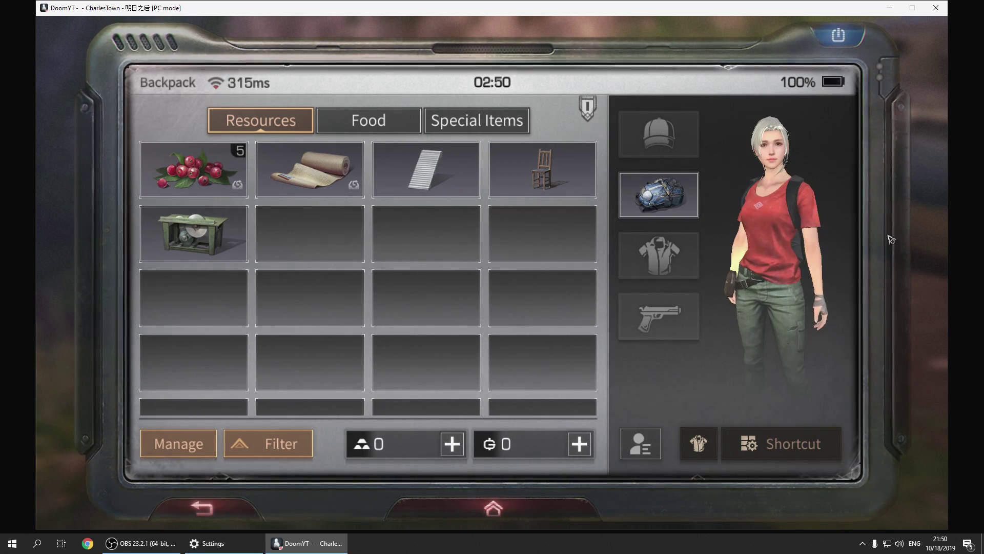
{"action": "left_click", "coordinate": [837, 35]}
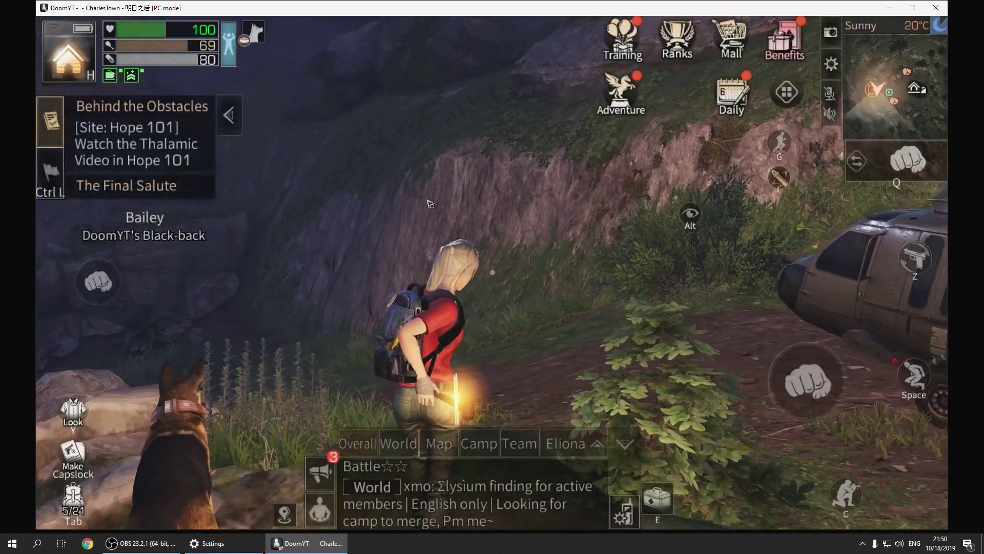
{"action": "key", "text": "Escape"}
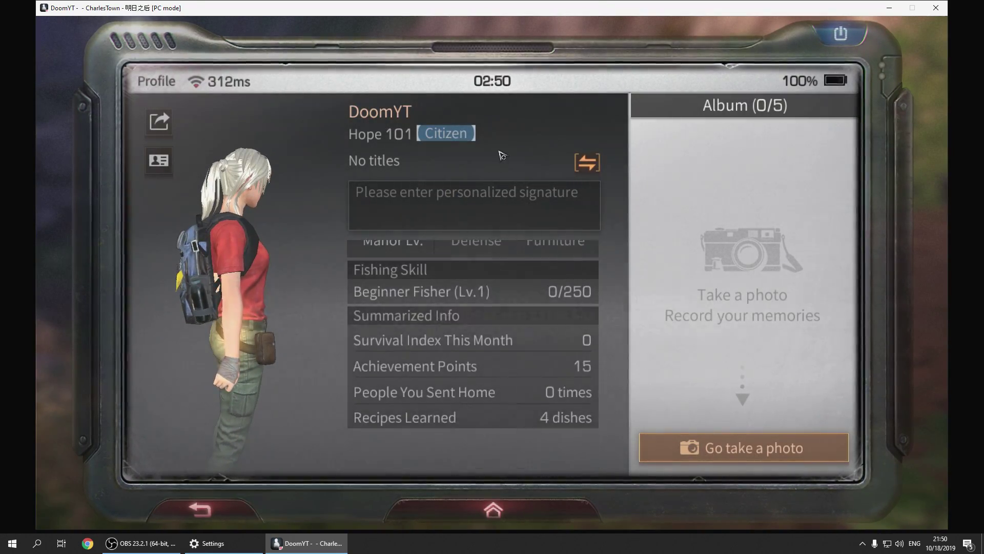
{"action": "left_click_drag", "start_coordinate": [497, 328], "coordinate": [436, 193]}
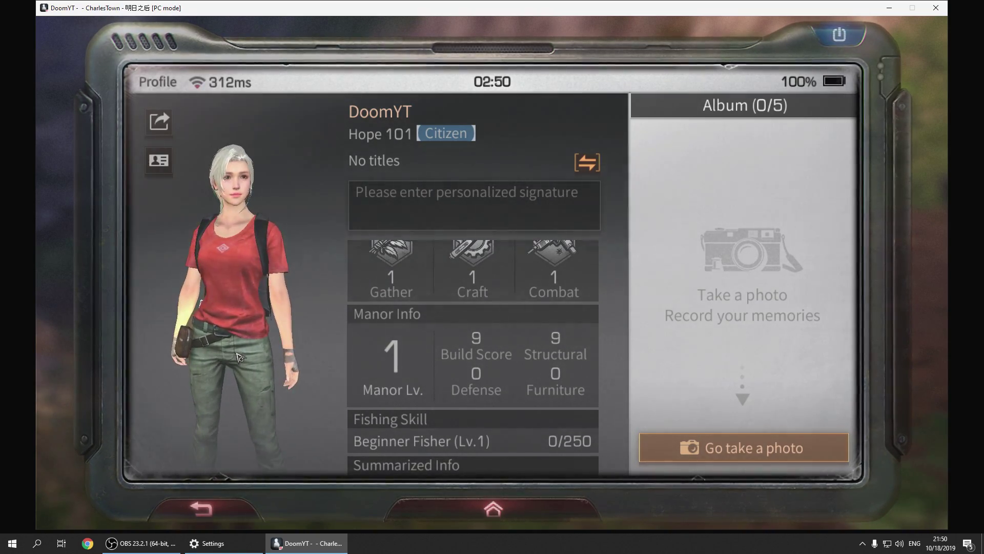
{"action": "key", "text": "Escape"}
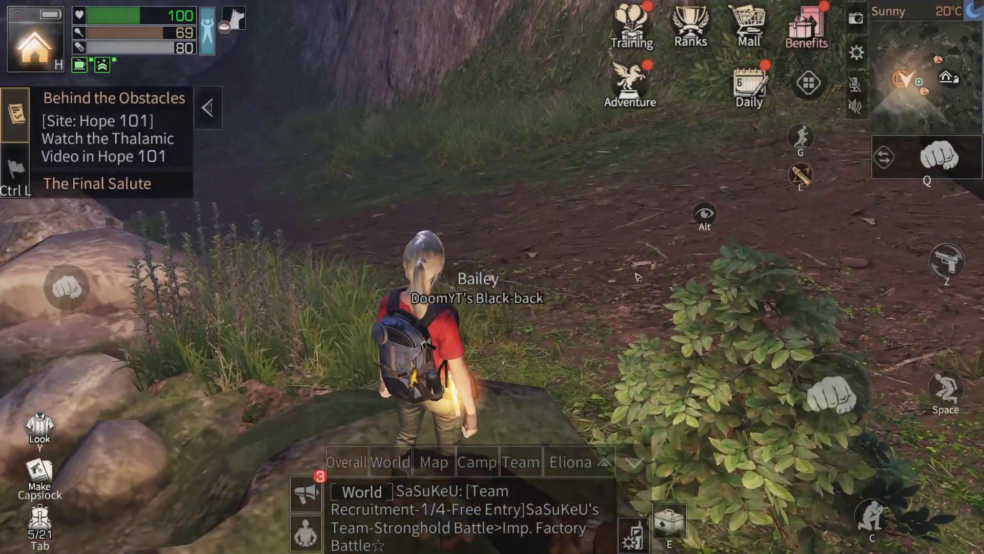
{"action": "left_click_drag", "start_coordinate": [701, 214], "coordinate": [513, 123]}
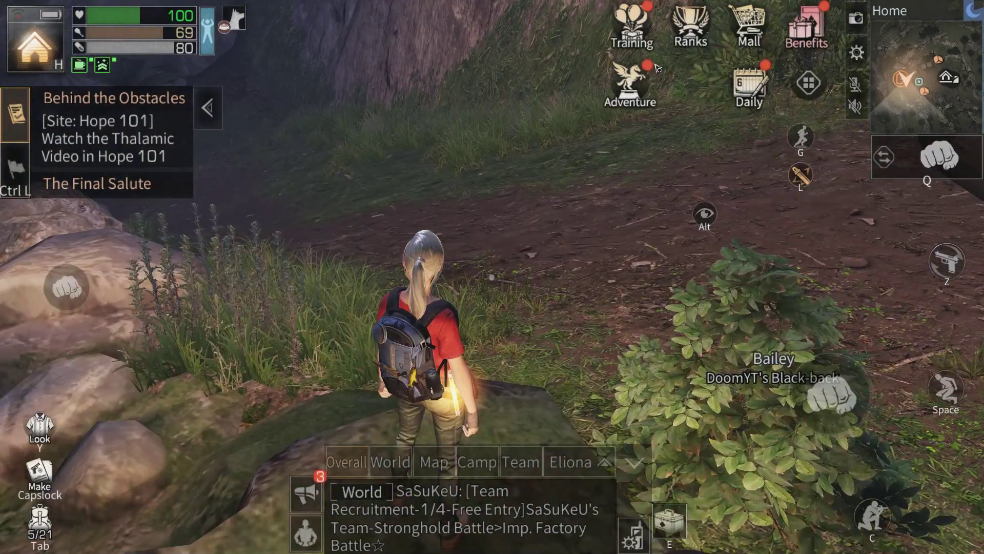
Open the Outfits section of the Mall and preview the Showdown clothing item priced 980
{"action": "left_click", "coordinate": [748, 25]}
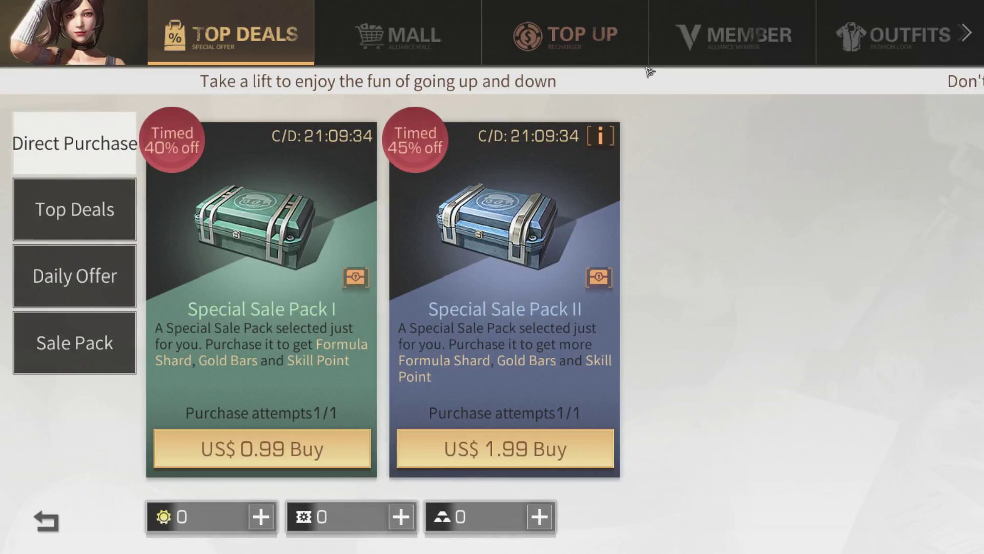
{"action": "left_click", "coordinate": [784, 44]}
{"action": "left_click", "coordinate": [882, 39]}
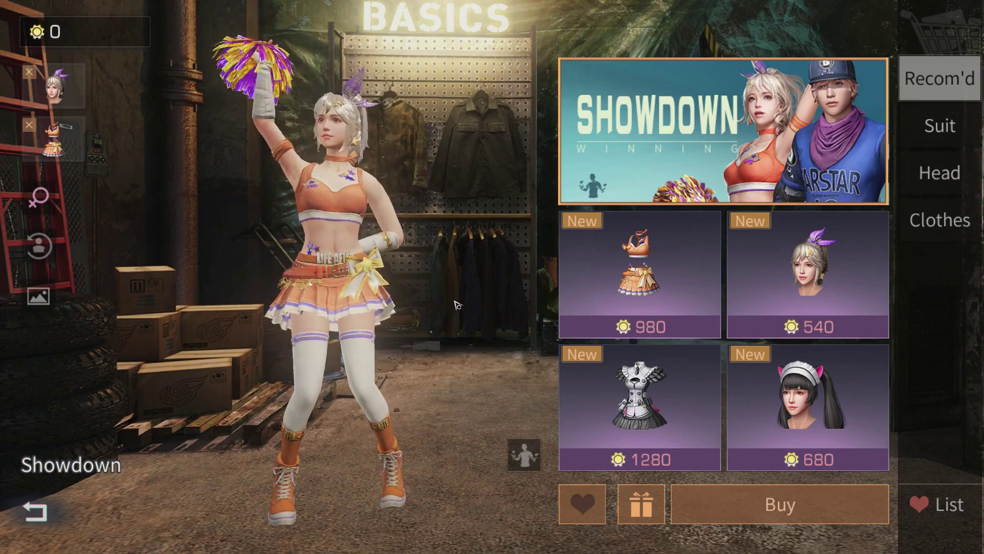
{"action": "left_click", "coordinate": [590, 318]}
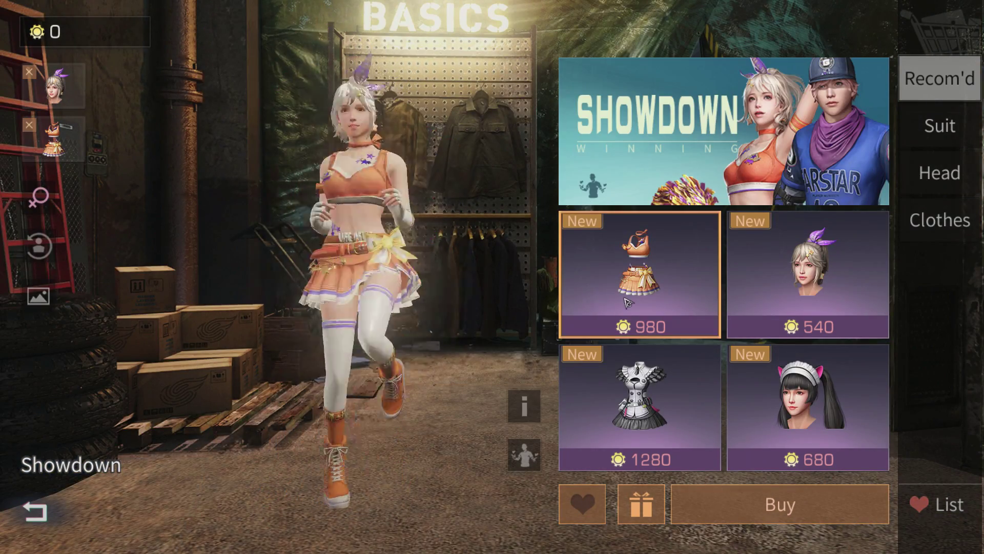
Preview the 9th Inning and Modern Mob suits on the character, and browse the Head items
{"action": "left_click", "coordinate": [936, 128]}
{"action": "left_click", "coordinate": [636, 163]}
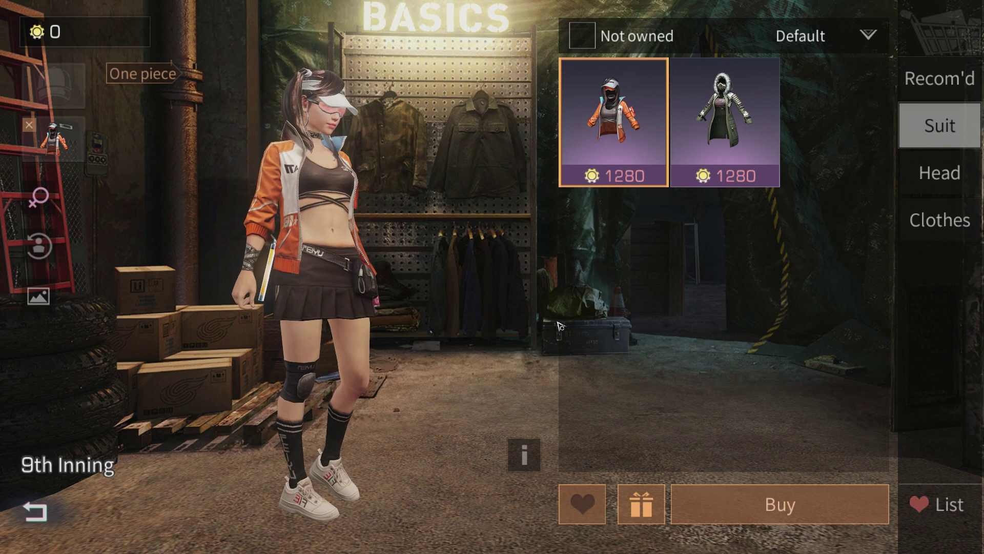
{"action": "left_click", "coordinate": [722, 140]}
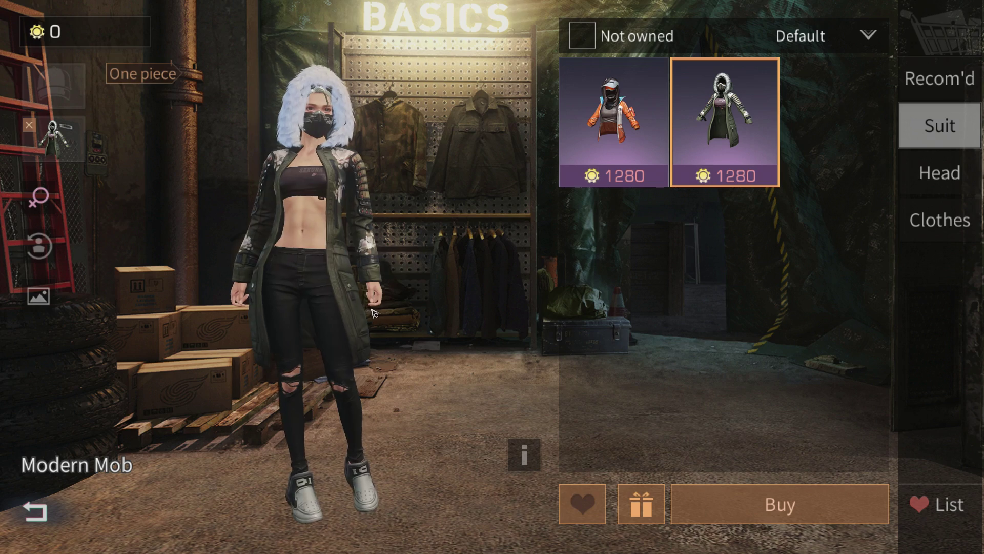
{"action": "left_click", "coordinate": [940, 173]}
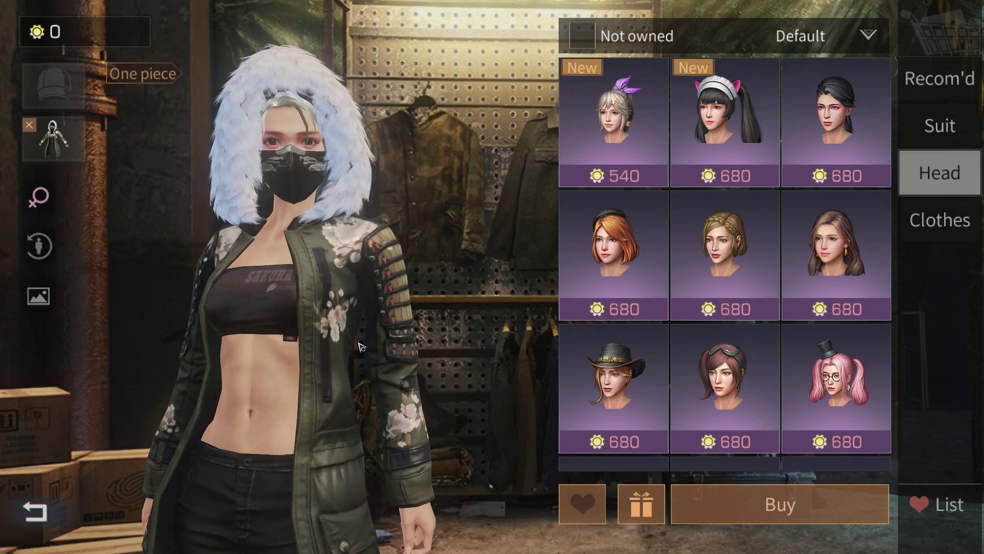
{"action": "left_click", "coordinate": [835, 121]}
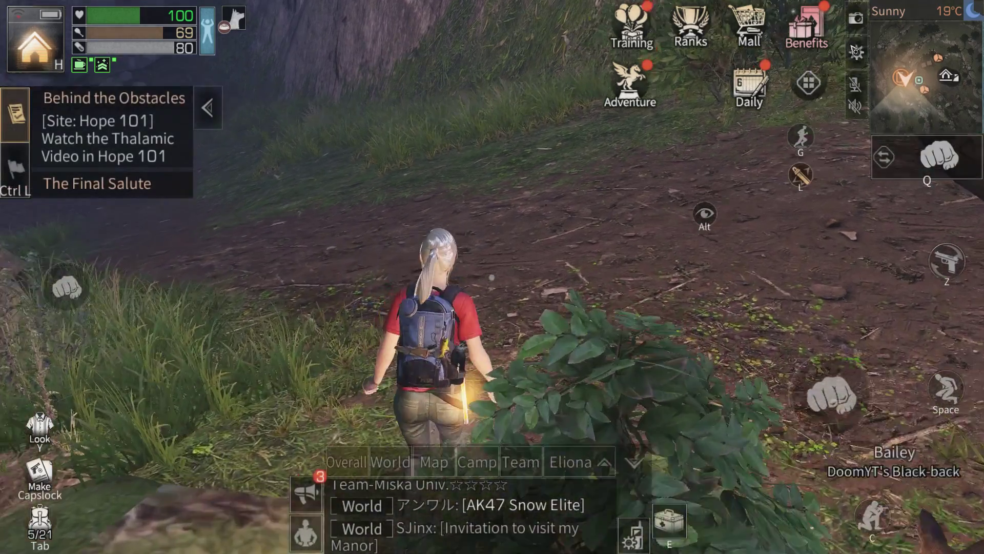
Open the game settings and examine the Security Settings and the Audio volume options
{"action": "key", "text": "Escape"}
{"action": "left_click", "coordinate": [177, 414]}
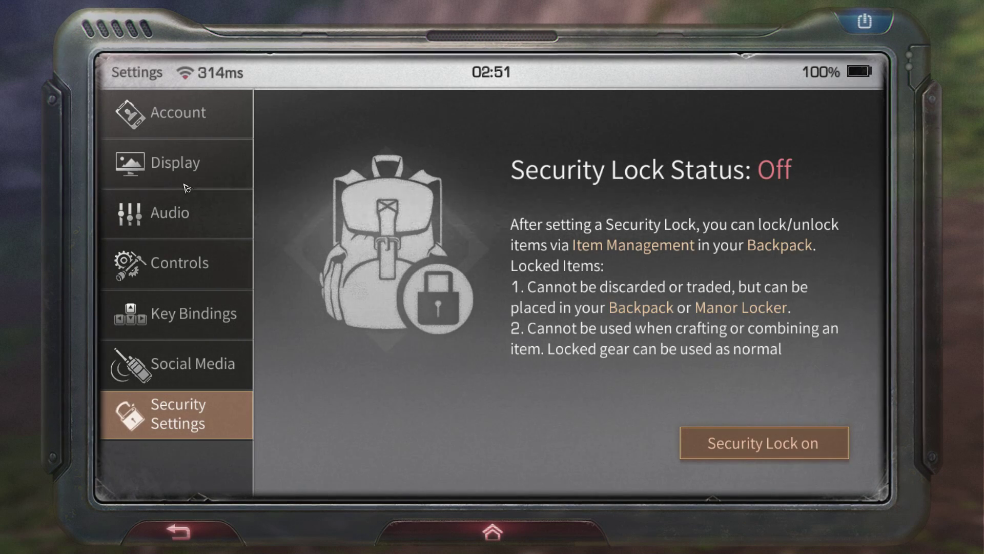
{"action": "left_click", "coordinate": [190, 228]}
{"action": "left_click_drag", "start_coordinate": [591, 264], "coordinate": [641, 361]}
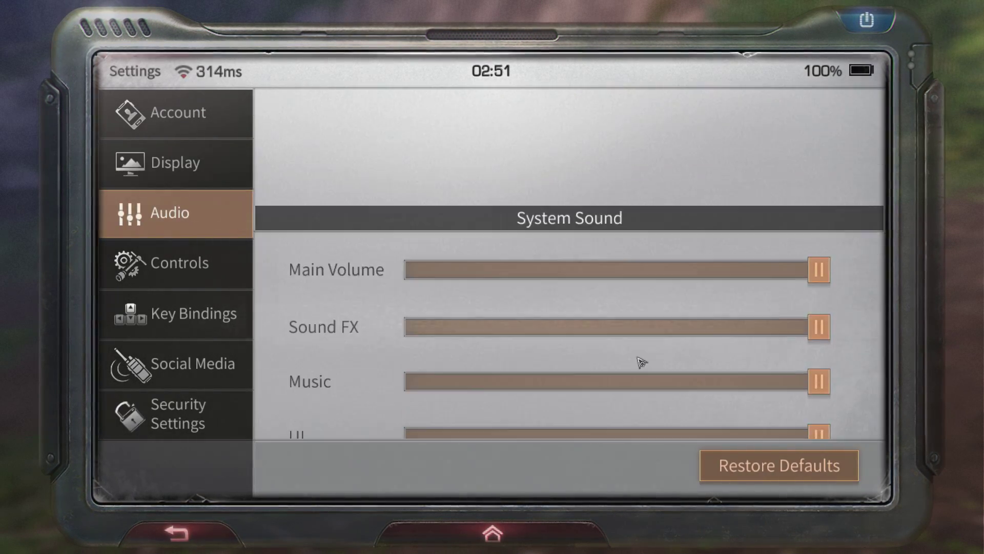
{"action": "mouse_move", "coordinate": [805, 207]}
{"action": "left_mouse_down"}
{"action": "mouse_move", "coordinate": [528, 210]}
{"action": "mouse_move", "coordinate": [635, 219]}
{"action": "mouse_move", "coordinate": [823, 213]}
{"action": "left_mouse_up"}
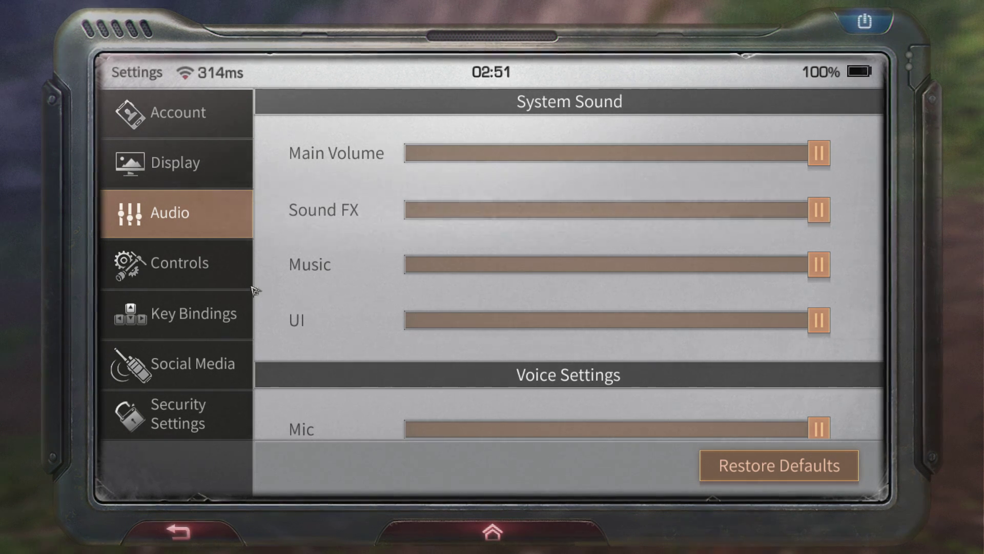
Try out moving and resizing the attack button in the Controls customization, and quit without saving the plan
{"action": "left_click", "coordinate": [203, 267]}
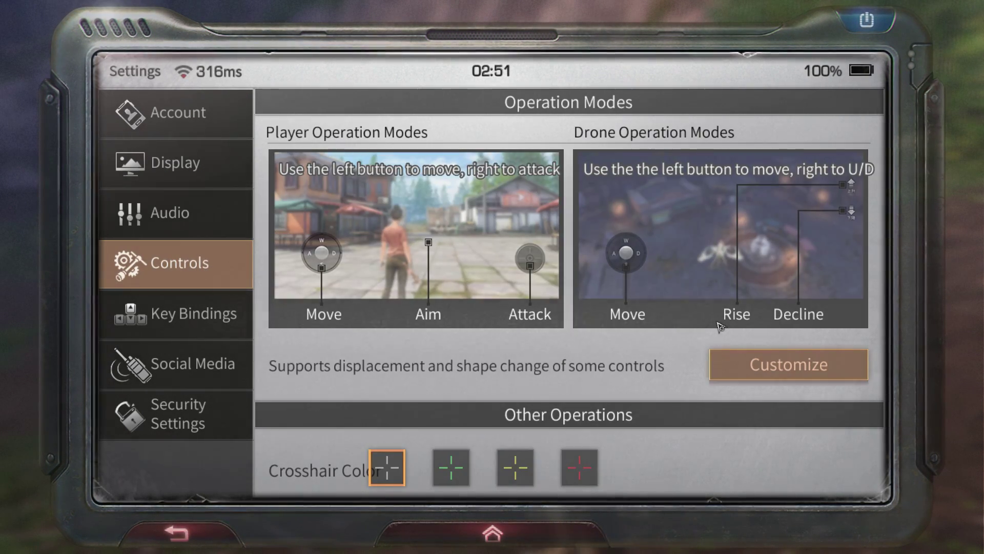
{"action": "left_click", "coordinate": [729, 363]}
{"action": "left_click_drag", "start_coordinate": [804, 390], "coordinate": [548, 340]}
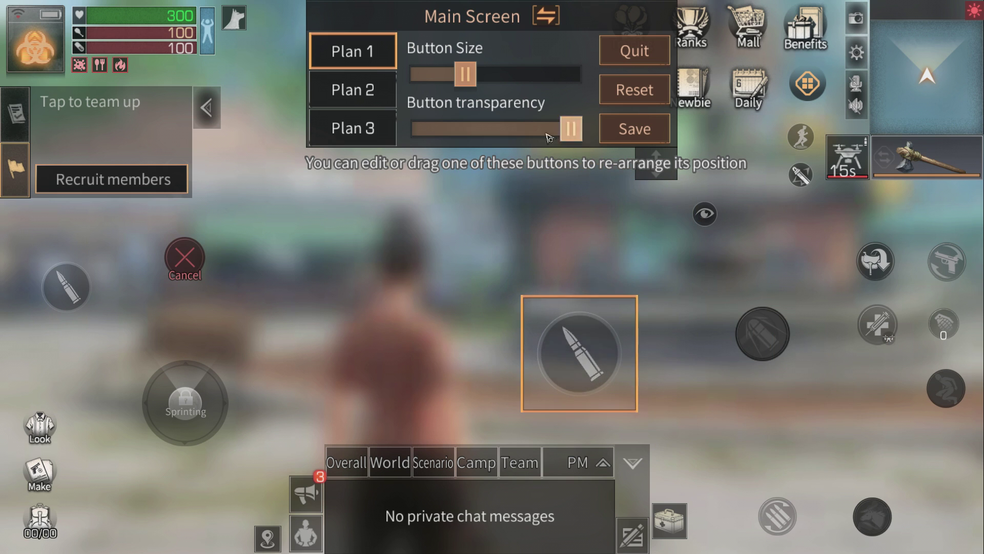
{"action": "left_click_drag", "start_coordinate": [465, 74], "coordinate": [315, 95]}
{"action": "left_click_drag", "start_coordinate": [580, 353], "coordinate": [480, 261]}
{"action": "left_click_drag", "start_coordinate": [408, 76], "coordinate": [583, 75]}
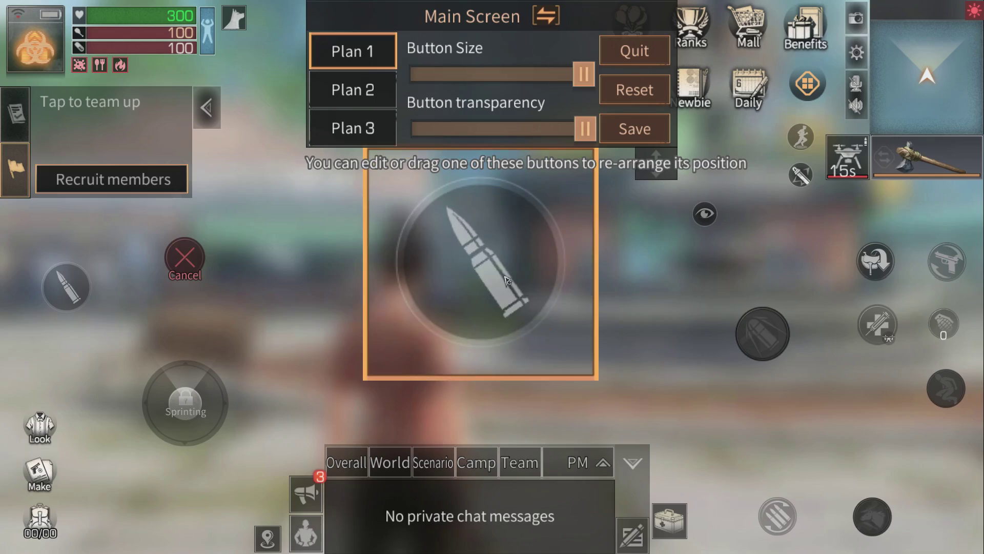
{"action": "left_click_drag", "start_coordinate": [486, 257], "coordinate": [625, 309]}
{"action": "left_click", "coordinate": [634, 51]}
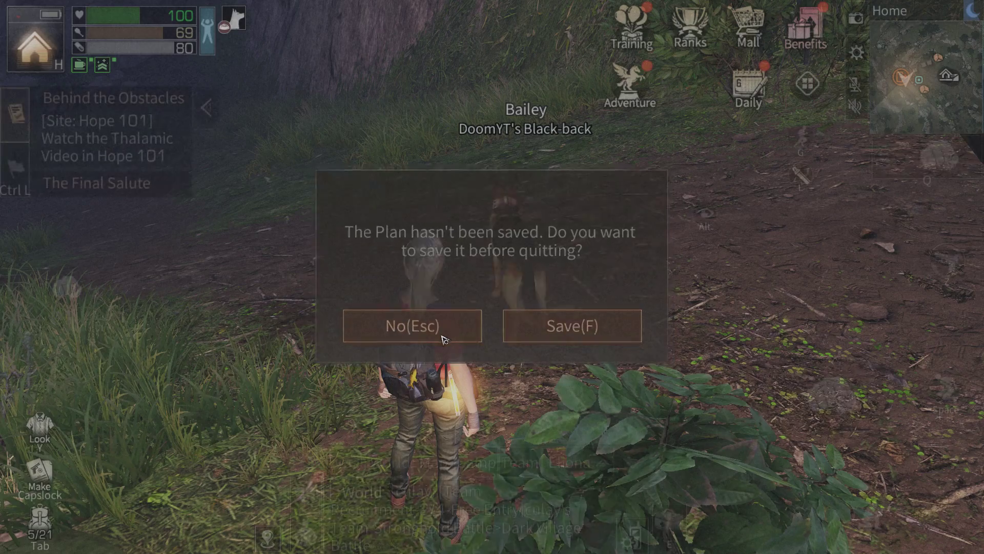
{"action": "left_click", "coordinate": [387, 324]}
Reopen the Controls customization, move the attack button to the middle of the layout, set its size to maximum, and save Plan 1
{"action": "left_click", "coordinate": [857, 52]}
{"action": "left_click", "coordinate": [218, 263]}
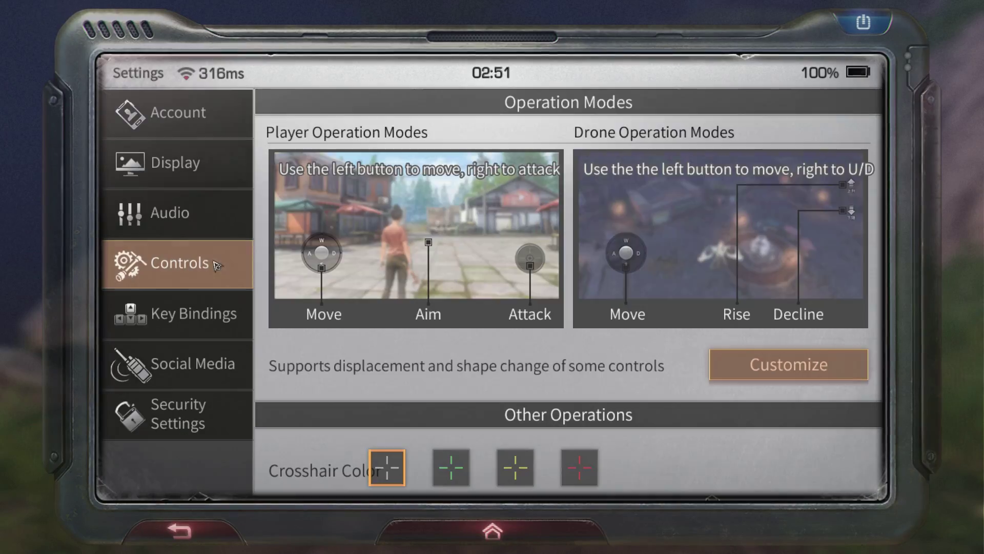
{"action": "left_click", "coordinate": [771, 373]}
{"action": "left_click_drag", "start_coordinate": [831, 394], "coordinate": [530, 257]}
{"action": "left_click_drag", "start_coordinate": [466, 74], "coordinate": [583, 74]}
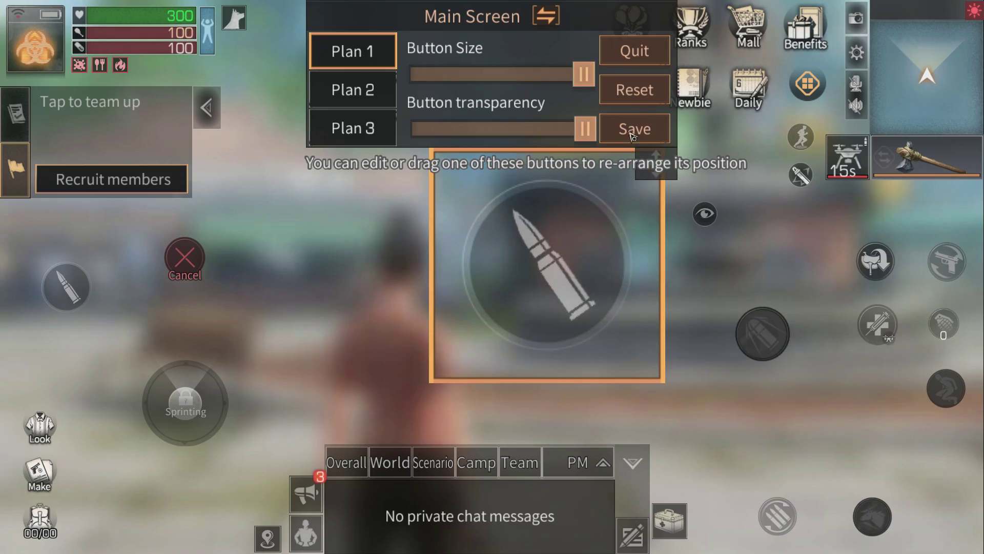
{"action": "left_click", "coordinate": [635, 128]}
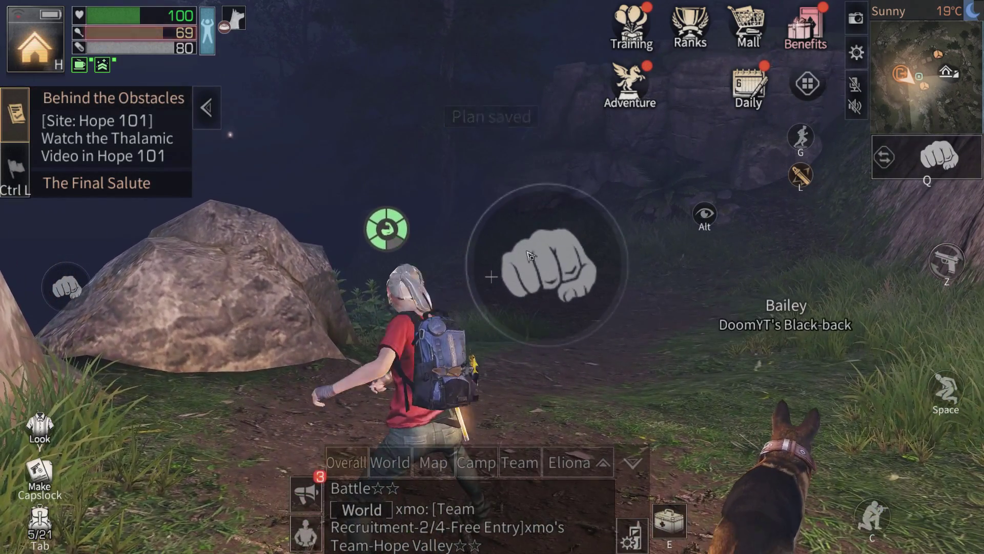
Test the enlarged attack button in the game by punching, running, and jumping with the character
{"action": "key", "text": "w"}
{"action": "left_click", "coordinate": [568, 273]}
{"action": "key", "text": "w"}
{"action": "key", "text": "space"}
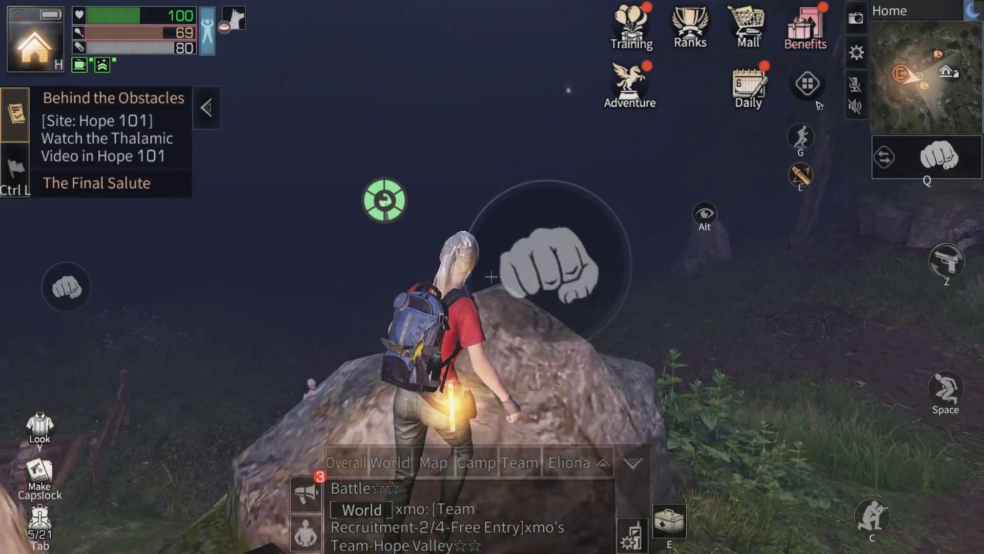
Move the enlarged attack button to the lower-right corner of the control layout, and save the plan
{"action": "left_click", "coordinate": [856, 52]}
{"action": "left_click", "coordinate": [190, 283]}
{"action": "left_click", "coordinate": [787, 362]}
{"action": "left_click_drag", "start_coordinate": [516, 246], "coordinate": [865, 436]}
{"action": "mouse_move", "coordinate": [585, 129]}
{"action": "left_mouse_down"}
{"action": "mouse_move", "coordinate": [406, 129]}
{"action": "mouse_move", "coordinate": [585, 128]}
{"action": "left_mouse_up"}
{"action": "mouse_move", "coordinate": [584, 75]}
{"action": "left_mouse_down"}
{"action": "mouse_move", "coordinate": [407, 74]}
{"action": "mouse_move", "coordinate": [583, 75]}
{"action": "left_mouse_up"}
{"action": "left_click", "coordinate": [606, 127]}
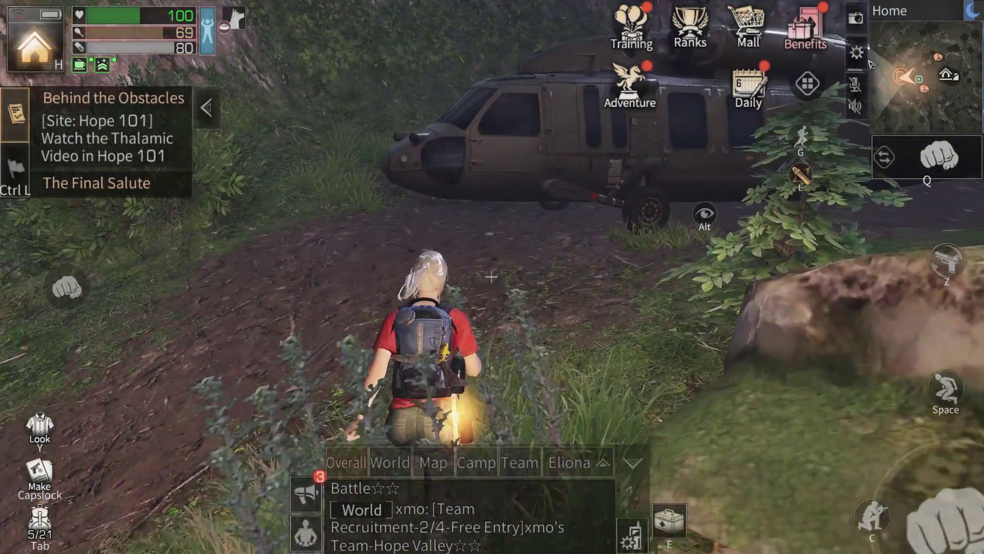
Open the game's Key Bindings settings and look through the list of bindings
{"action": "key", "text": "Escape"}
{"action": "left_click", "coordinate": [206, 308]}
{"action": "scroll", "coordinate": [567, 238], "scroll_direction": "down", "scroll_amount": 2}
{"action": "scroll", "coordinate": [567, 238], "scroll_direction": "up", "scroll_amount": 2}
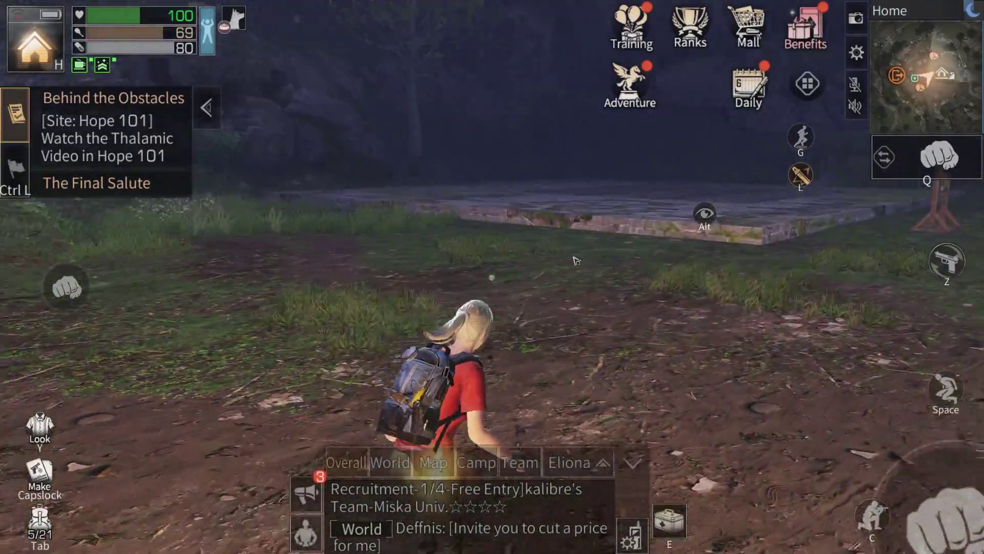
Run the character around the home area and survey the surroundings from different camera angles
{"action": "left_click_drag", "start_coordinate": [574, 257], "coordinate": [441, 233]}
{"action": "left_click_drag", "start_coordinate": [641, 260], "coordinate": [708, 265]}
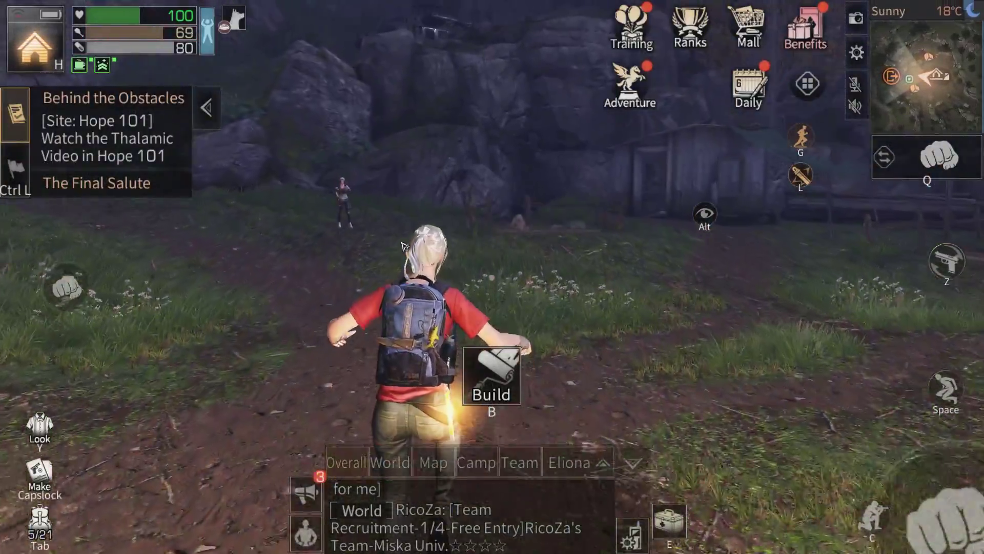
{"action": "left_click_drag", "start_coordinate": [404, 247], "coordinate": [360, 246]}
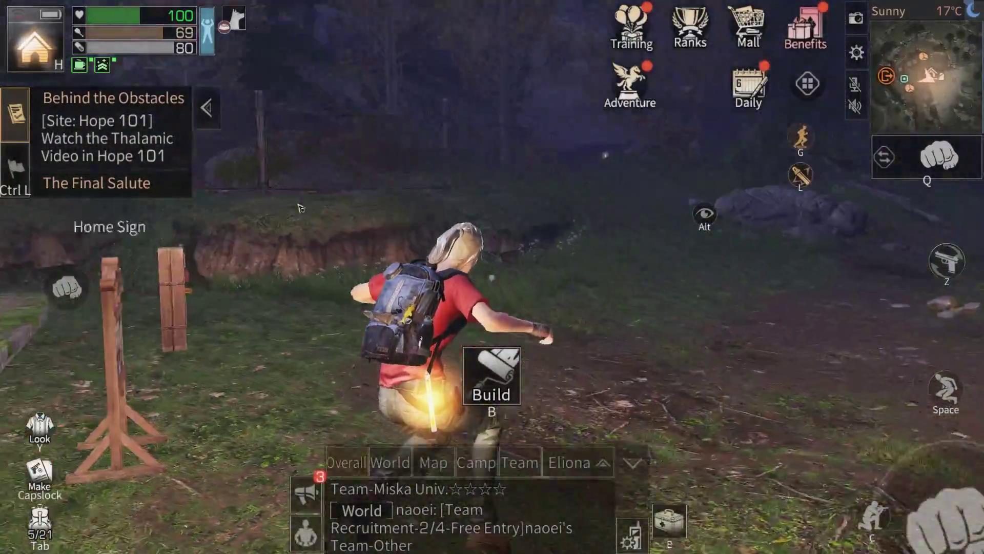
Toggle the character's auto-run on and off along the dirt path near home while turning the camera
{"action": "key", "text": "g"}
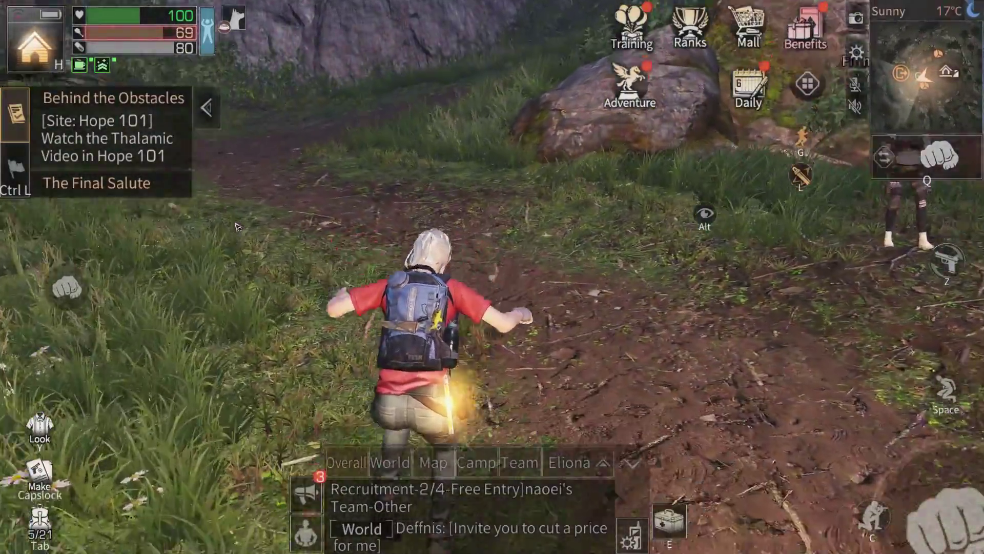
{"action": "left_click_drag", "start_coordinate": [302, 236], "coordinate": [342, 260]}
{"action": "key", "text": "g"}
{"action": "key", "text": "g"}
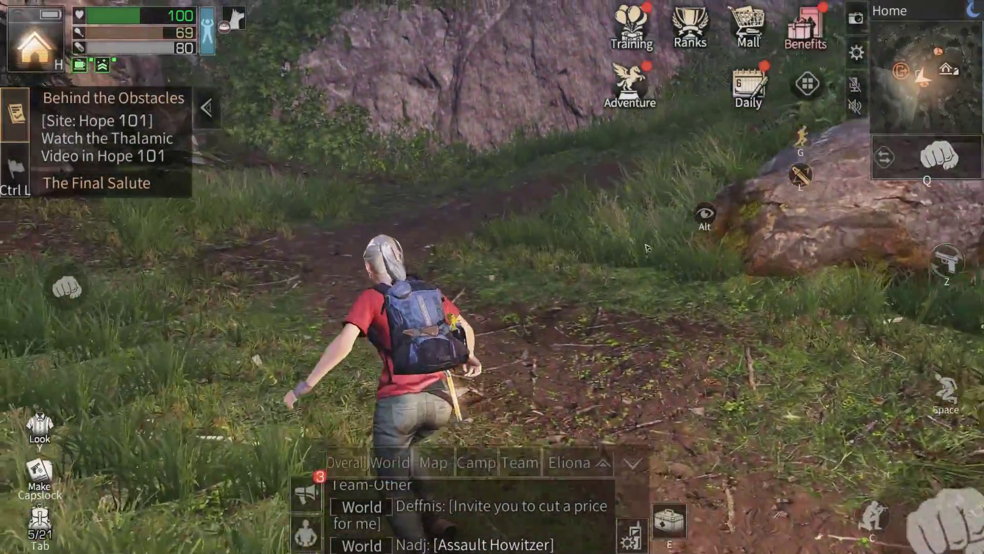
Review the movement, weapon and general interaction shortcuts in the Key Bindings settings, and return to the game
{"action": "left_click", "coordinate": [855, 61]}
{"action": "left_click", "coordinate": [211, 278]}
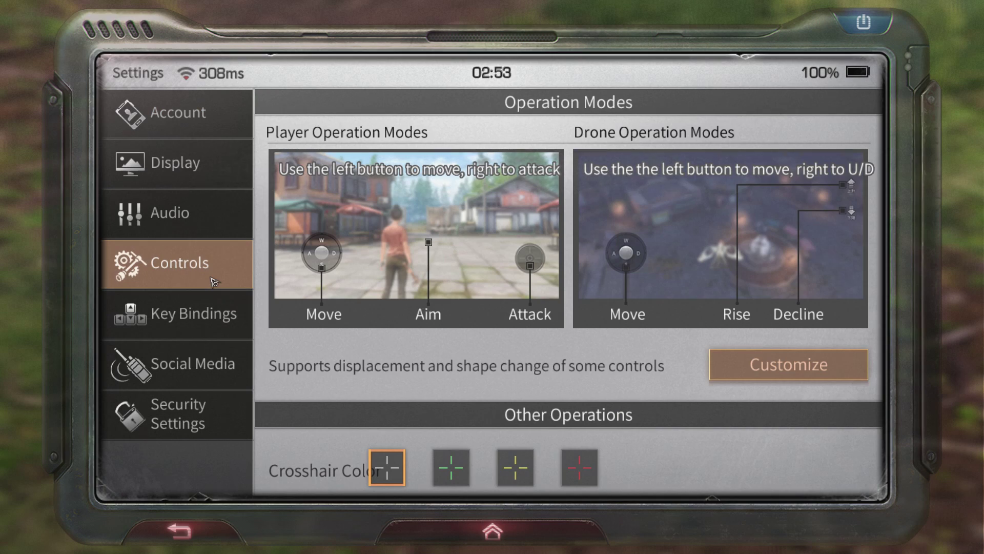
{"action": "left_click", "coordinate": [241, 309]}
{"action": "scroll", "coordinate": [564, 277], "scroll_direction": "down", "scroll_amount": 5}
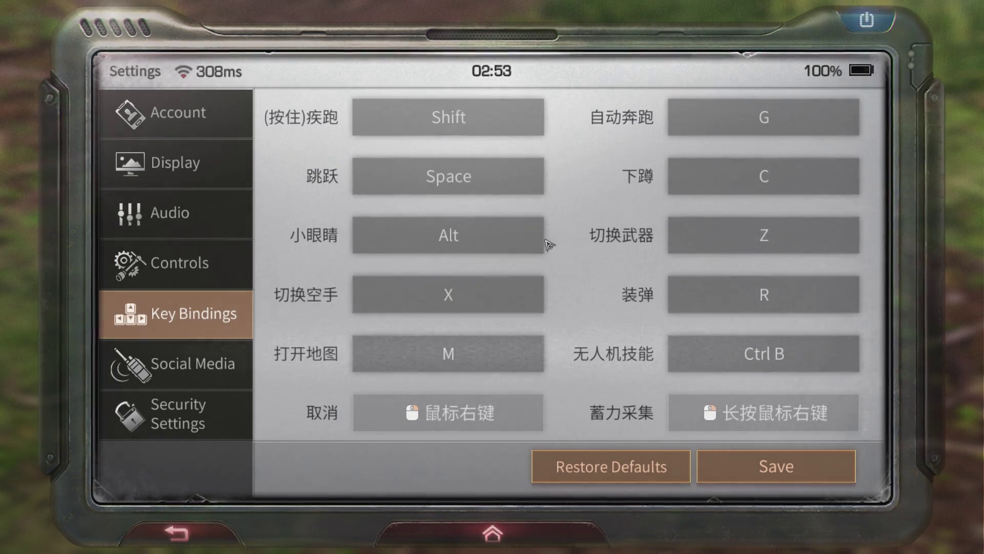
{"action": "scroll", "coordinate": [545, 292], "scroll_direction": "down", "scroll_amount": 3}
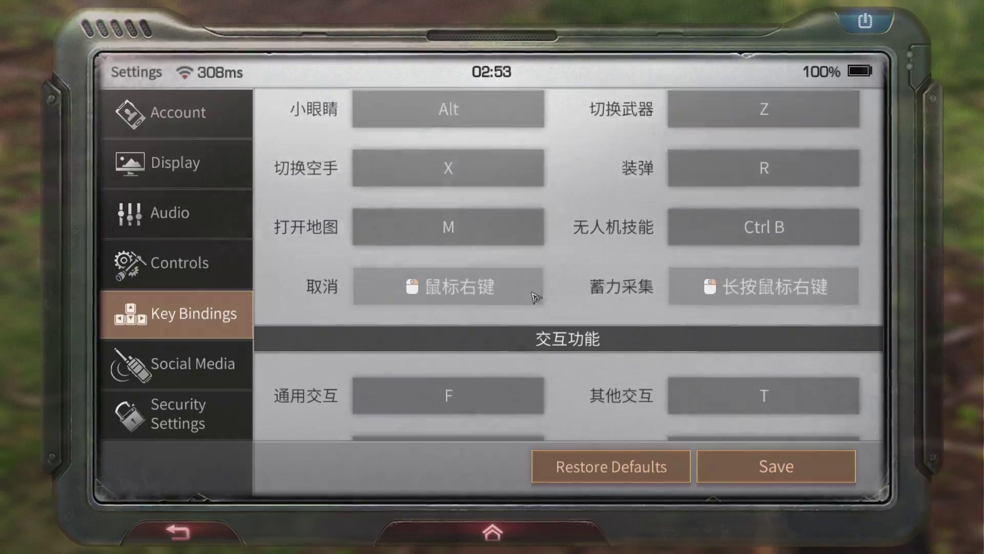
{"action": "key", "text": "Escape"}
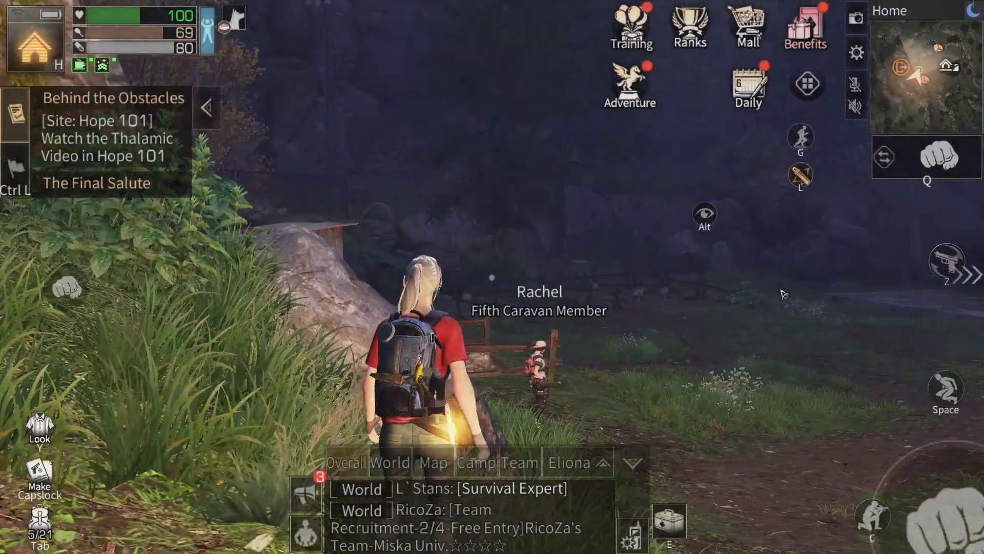
Open the custom button layout from the Controls settings, save Plan 1, and leave the layout editor
{"action": "key", "text": "Escape"}
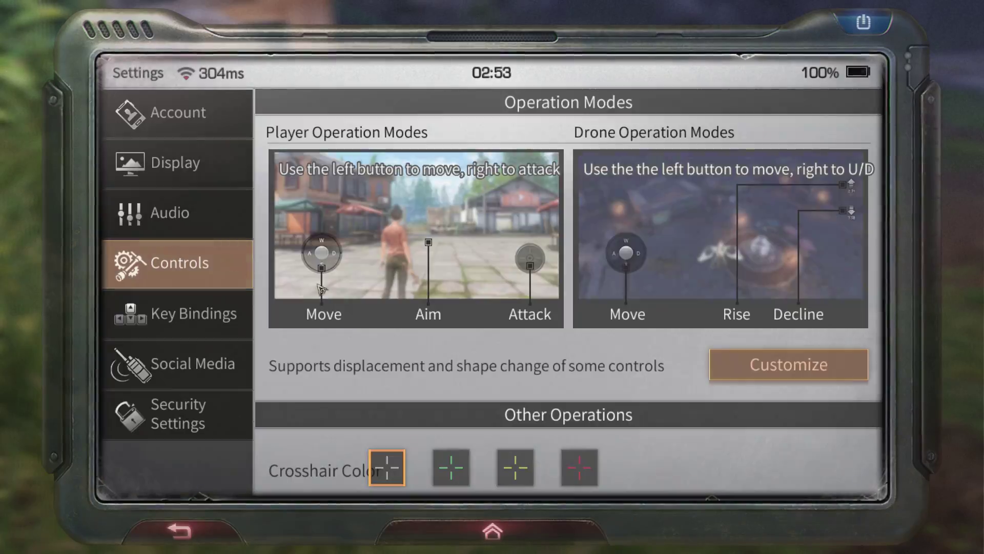
{"action": "scroll", "coordinate": [615, 135], "scroll_direction": "down", "scroll_amount": 4}
{"action": "scroll", "coordinate": [717, 227], "scroll_direction": "up", "scroll_amount": 2}
{"action": "left_click", "coordinate": [721, 235]}
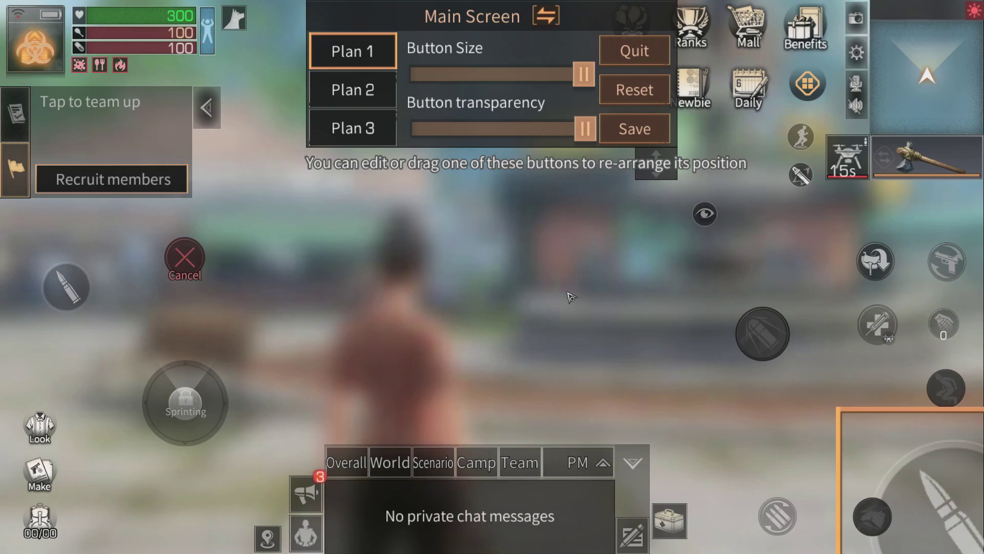
{"action": "left_click", "coordinate": [659, 141]}
{"action": "key", "text": "Escape"}
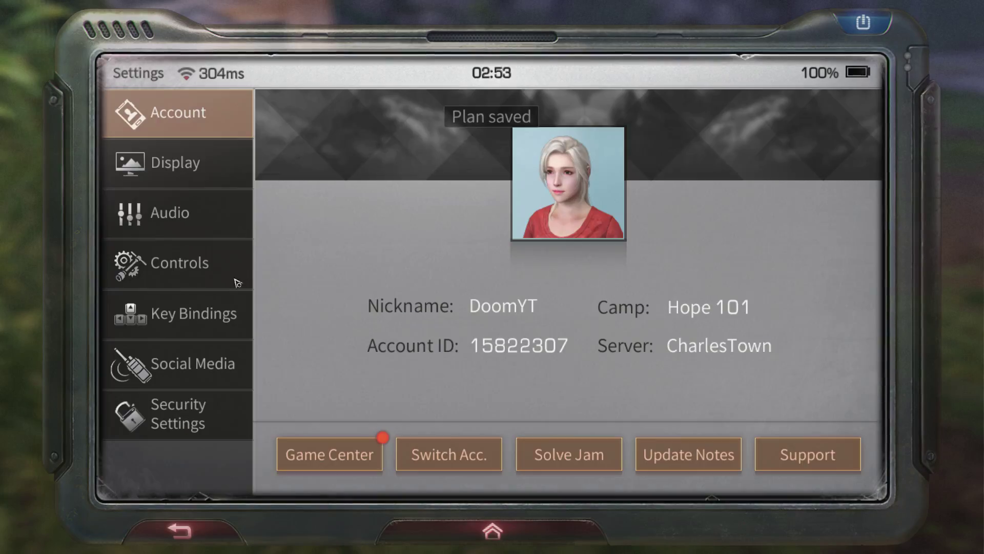
Examine the Key Bindings list from the interaction shortcuts down through the other operations to the drone section
{"action": "left_click", "coordinate": [217, 275]}
{"action": "left_click", "coordinate": [194, 313]}
{"action": "scroll", "coordinate": [530, 136], "scroll_direction": "down", "scroll_amount": 10}
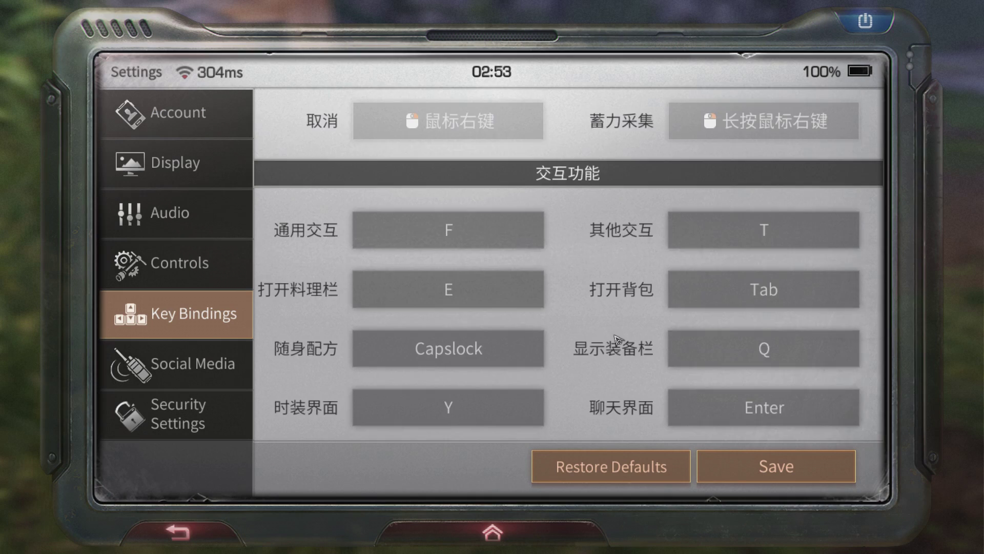
{"action": "scroll", "coordinate": [567, 272], "scroll_direction": "down", "scroll_amount": 8}
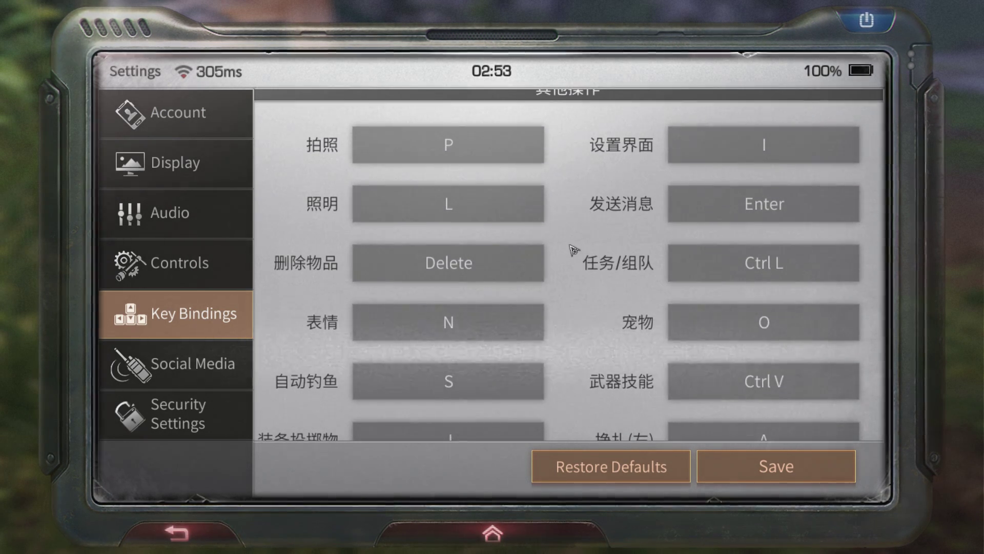
{"action": "scroll", "coordinate": [573, 211], "scroll_direction": "down", "scroll_amount": 2}
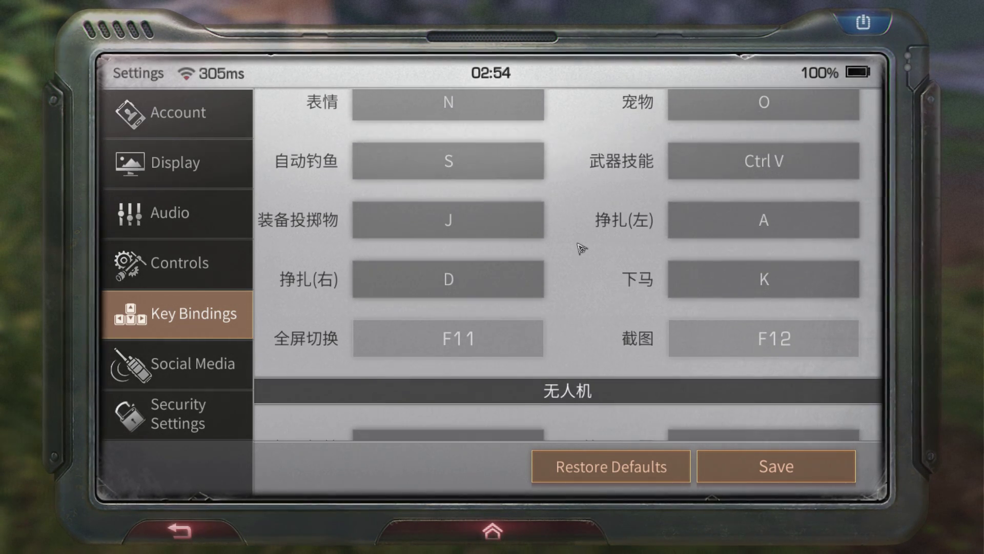
{"action": "scroll", "coordinate": [578, 203], "scroll_direction": "down", "scroll_amount": 3}
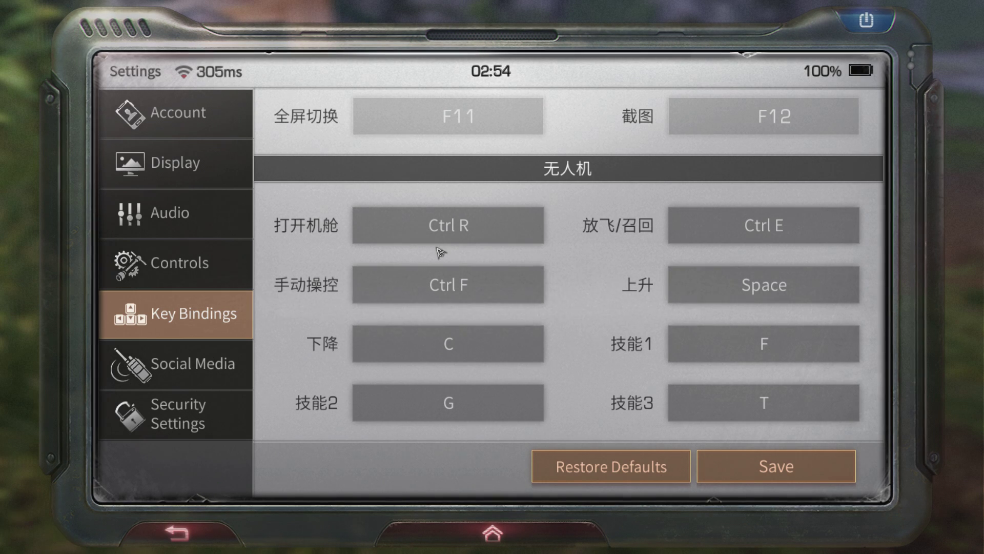